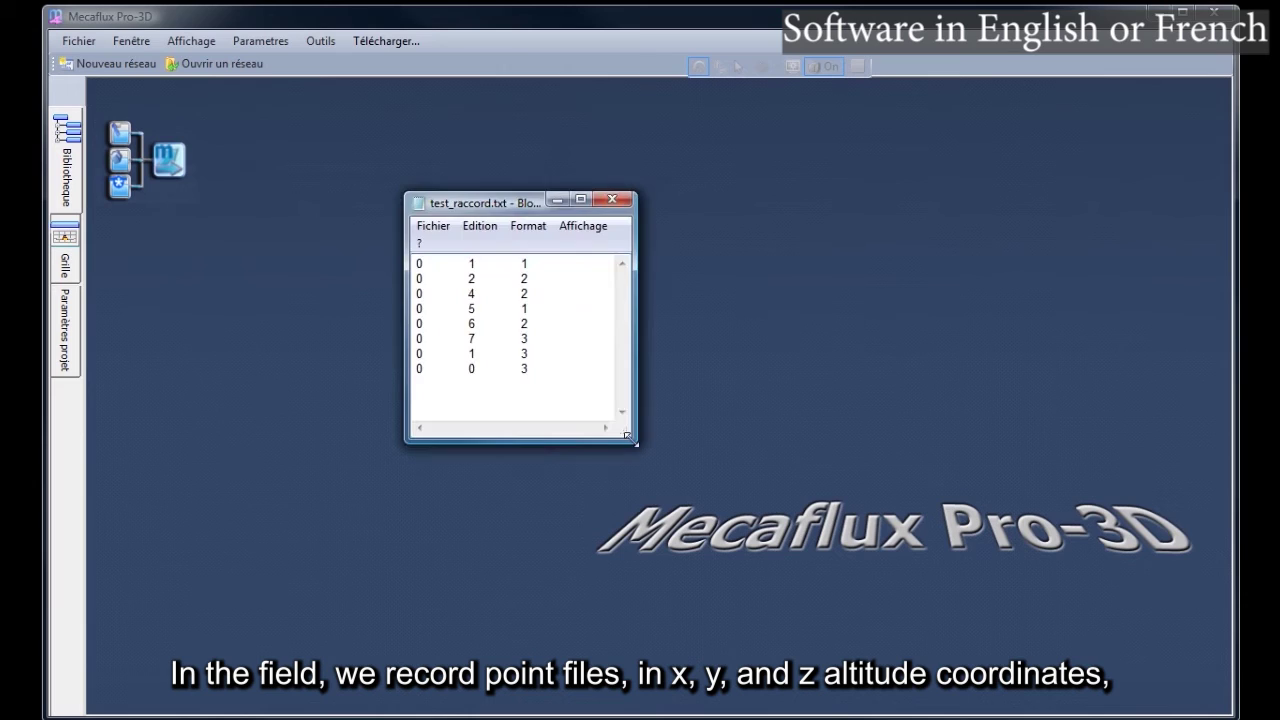
- Enlarge the test_raccord.txt Notepad window to show all coordinate rows, then highlight a first-row value
{"action": "left_click_drag", "start_coordinate": [626, 437], "coordinate": [640, 462]}
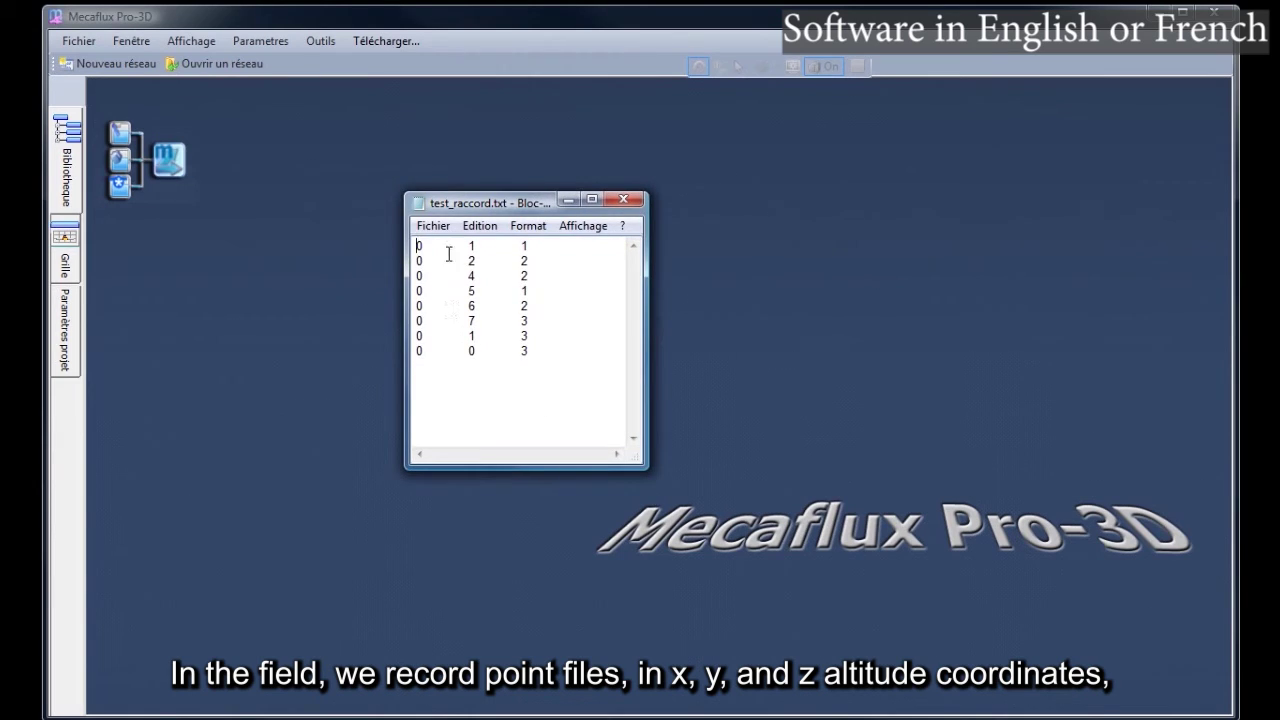
{"action": "left_click_drag", "start_coordinate": [467, 246], "coordinate": [530, 246]}
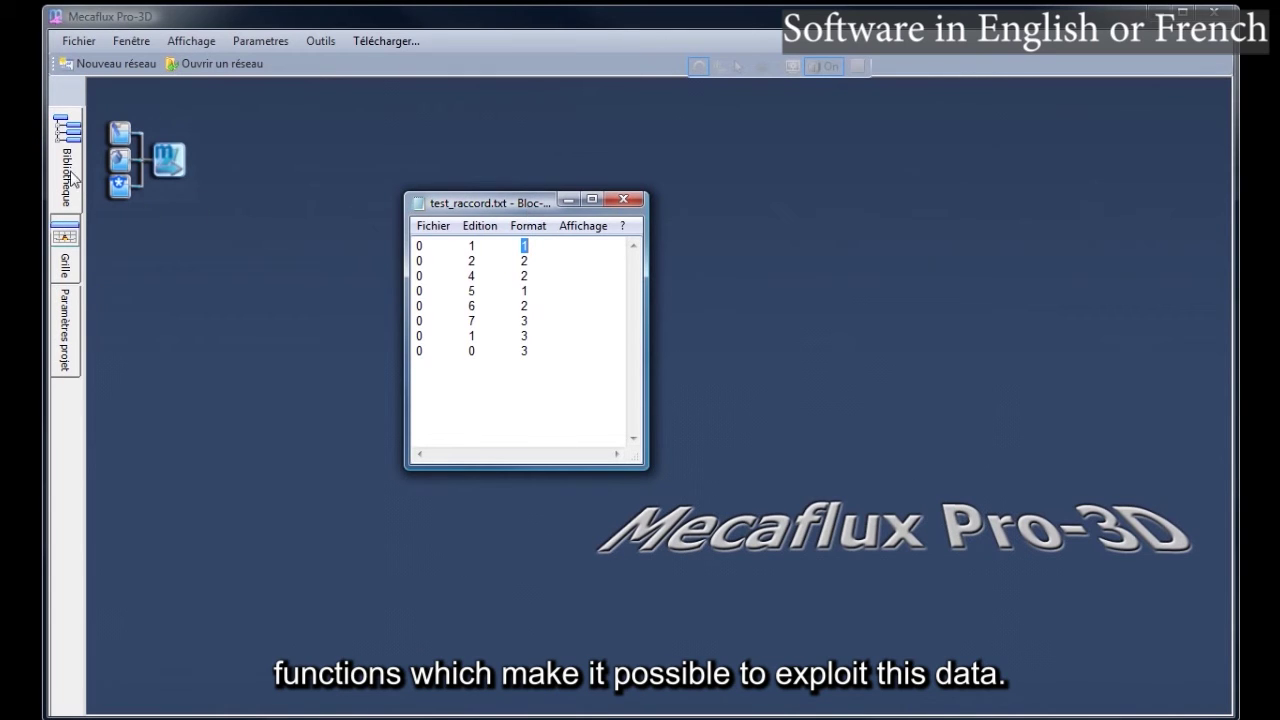
- Minimize Notepad, start a new network and expand the pipe diameters in the Eléments Conduits library
{"action": "left_click", "coordinate": [567, 201]}
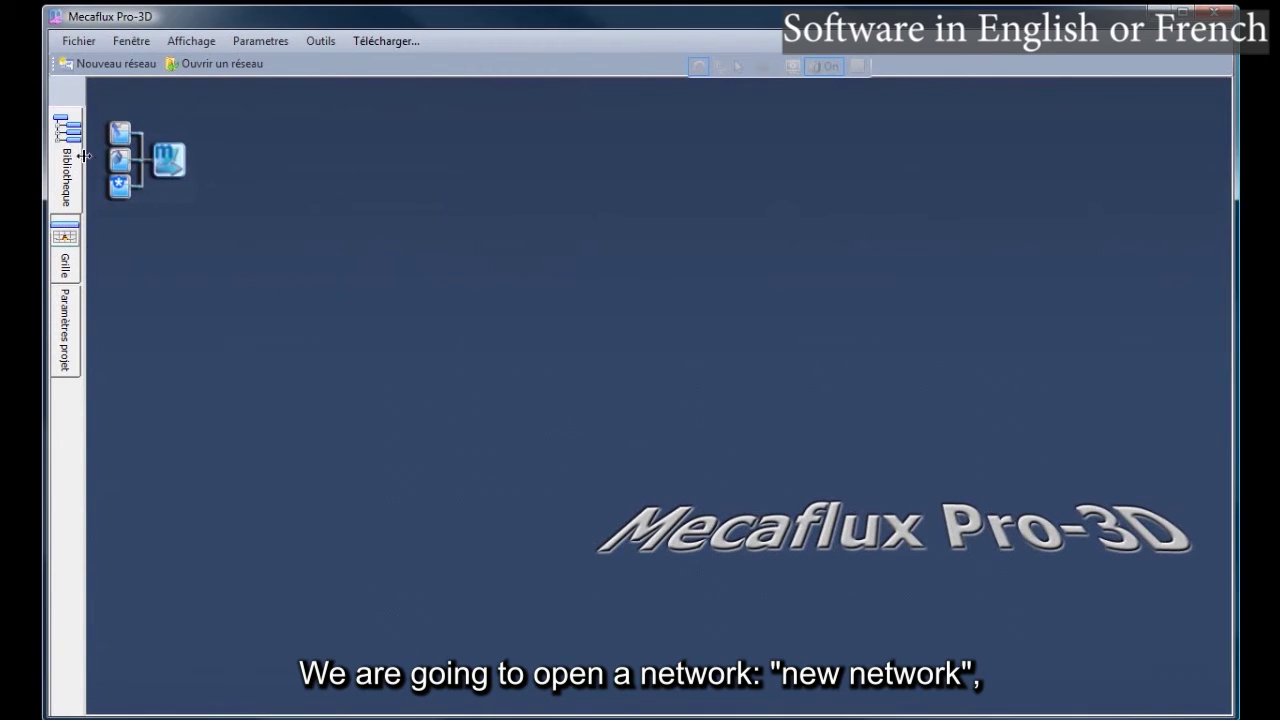
{"action": "left_click", "coordinate": [98, 65]}
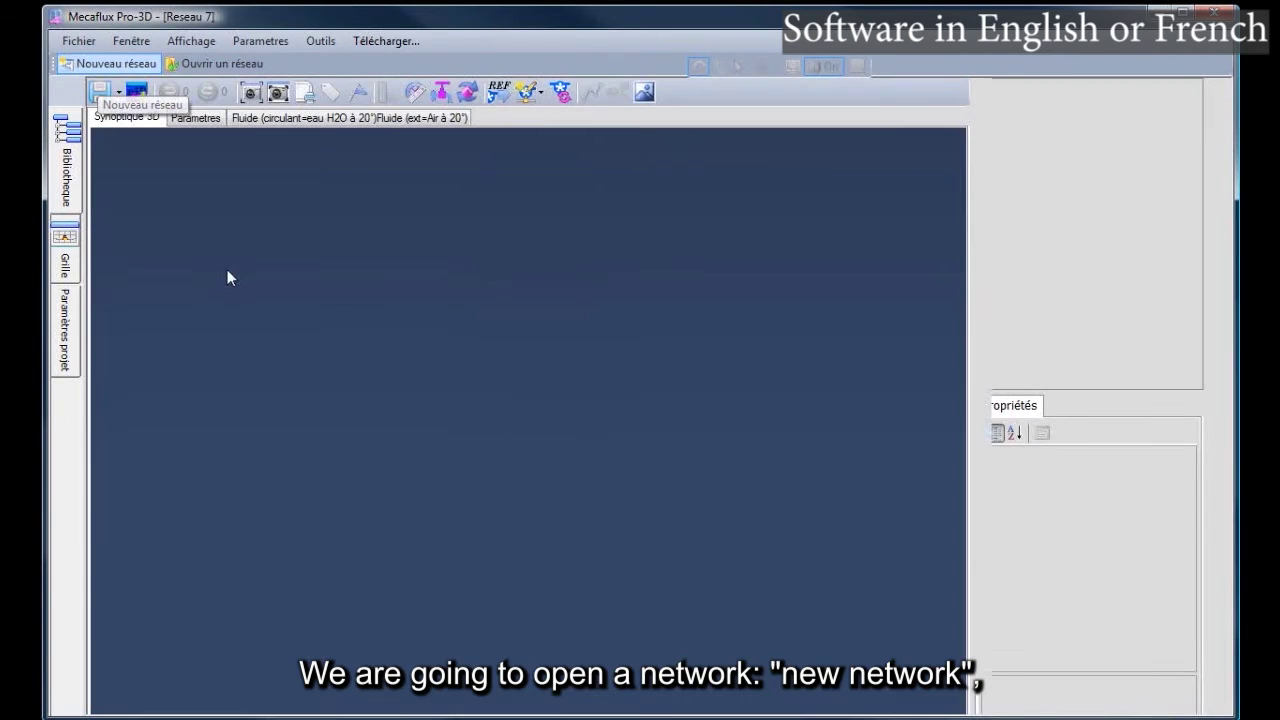
{"action": "left_click", "coordinate": [68, 170]}
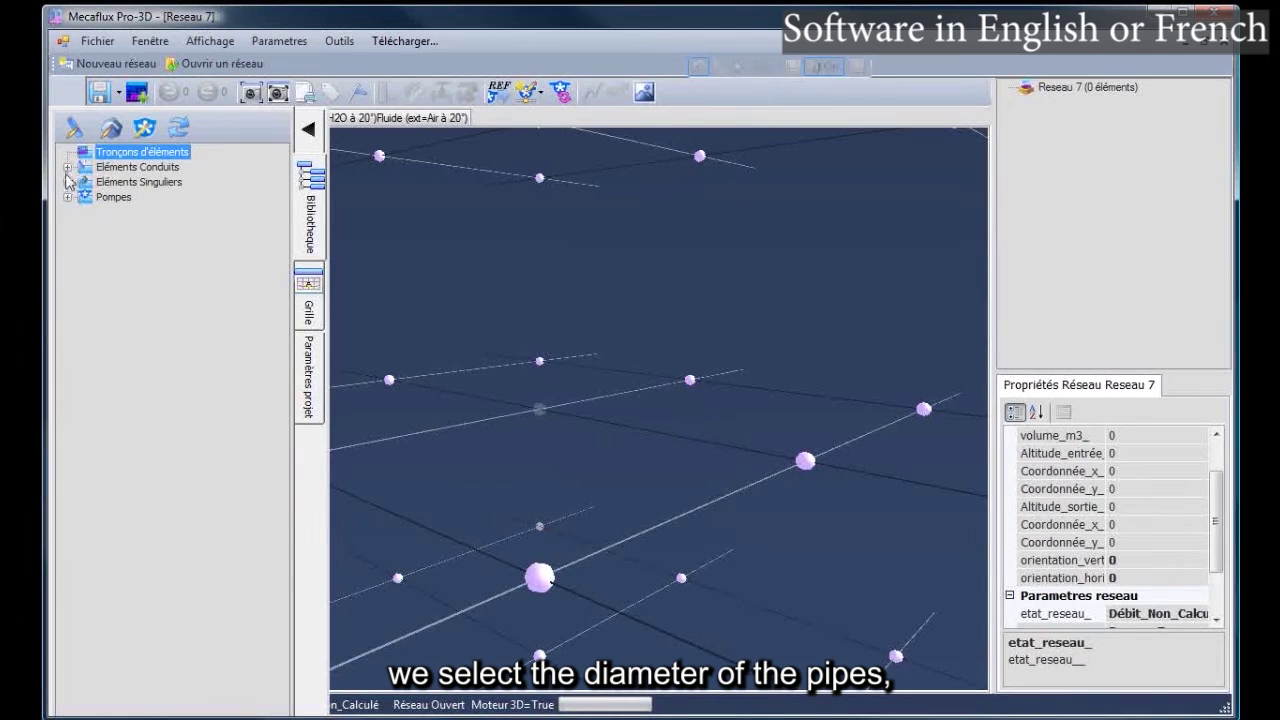
{"action": "left_click", "coordinate": [67, 167]}
{"action": "left_click", "coordinate": [137, 167]}
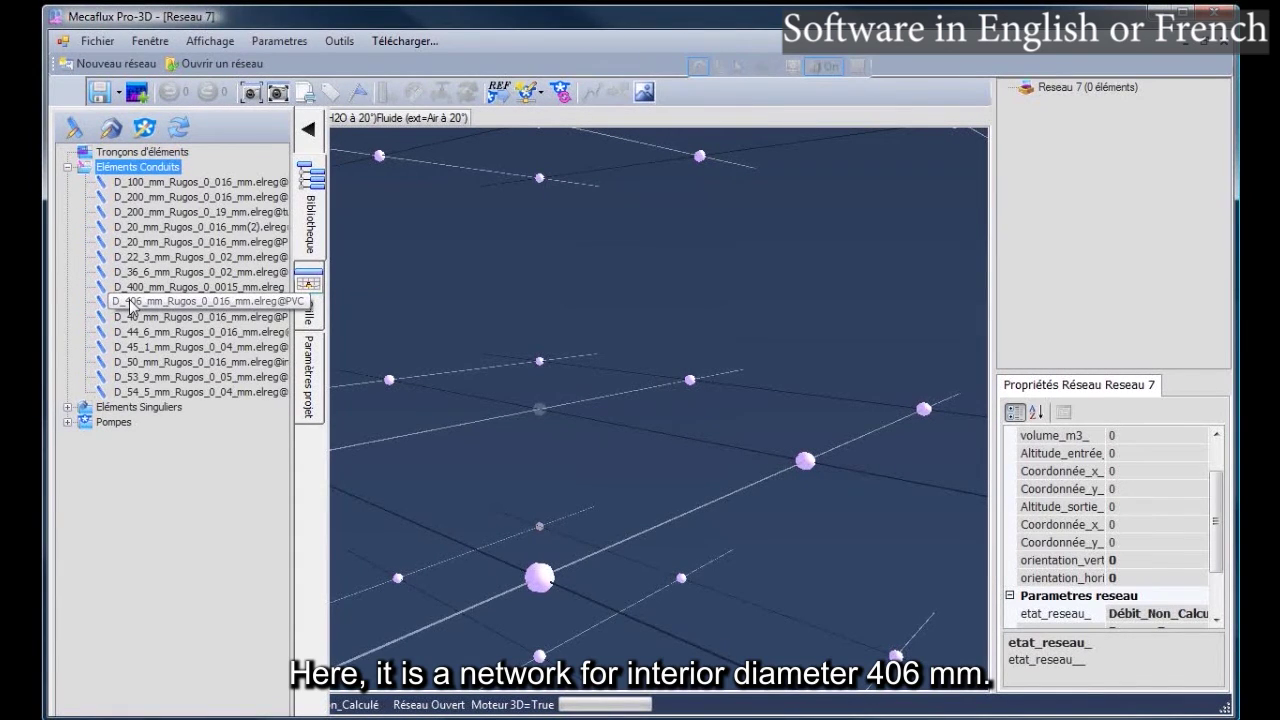
- Place a D_406 pipe in the 3D view, orient it, and begin loading a survey point file
{"action": "left_click_drag", "start_coordinate": [130, 308], "coordinate": [491, 336]}
{"action": "left_click_drag", "start_coordinate": [578, 410], "coordinate": [582, 412]}
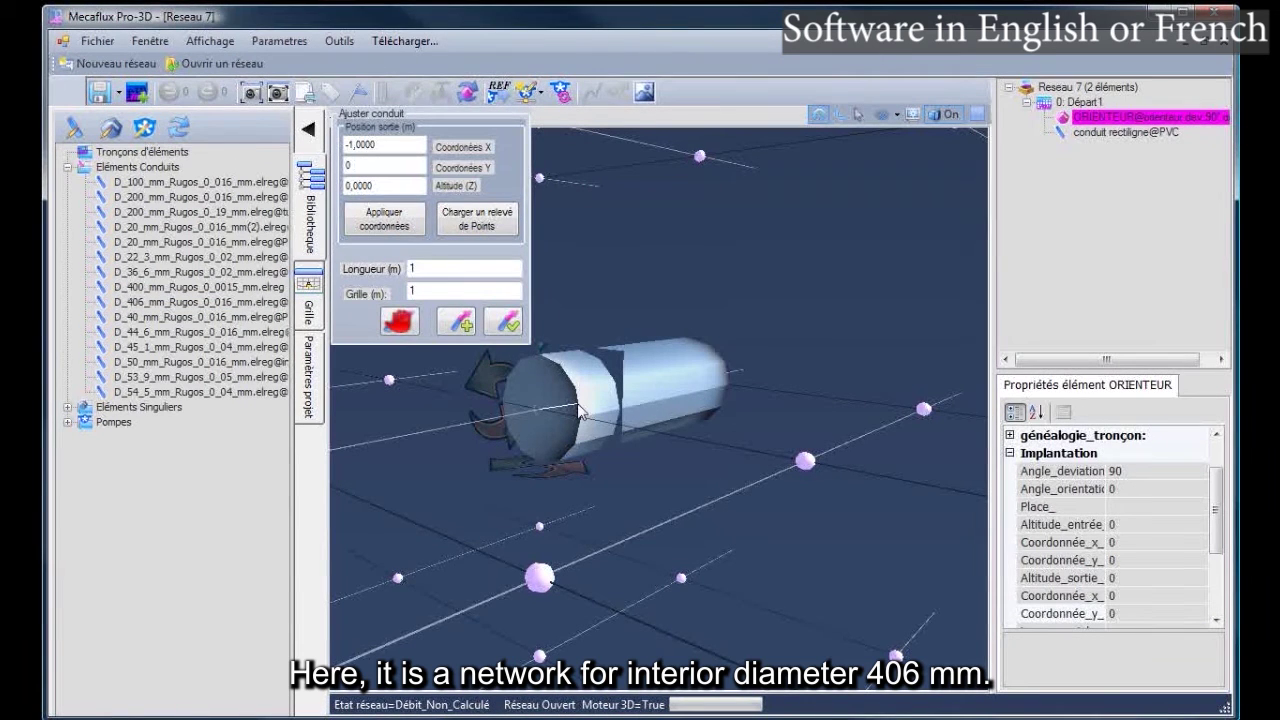
{"action": "left_click_drag", "start_coordinate": [580, 410], "coordinate": [542, 230]}
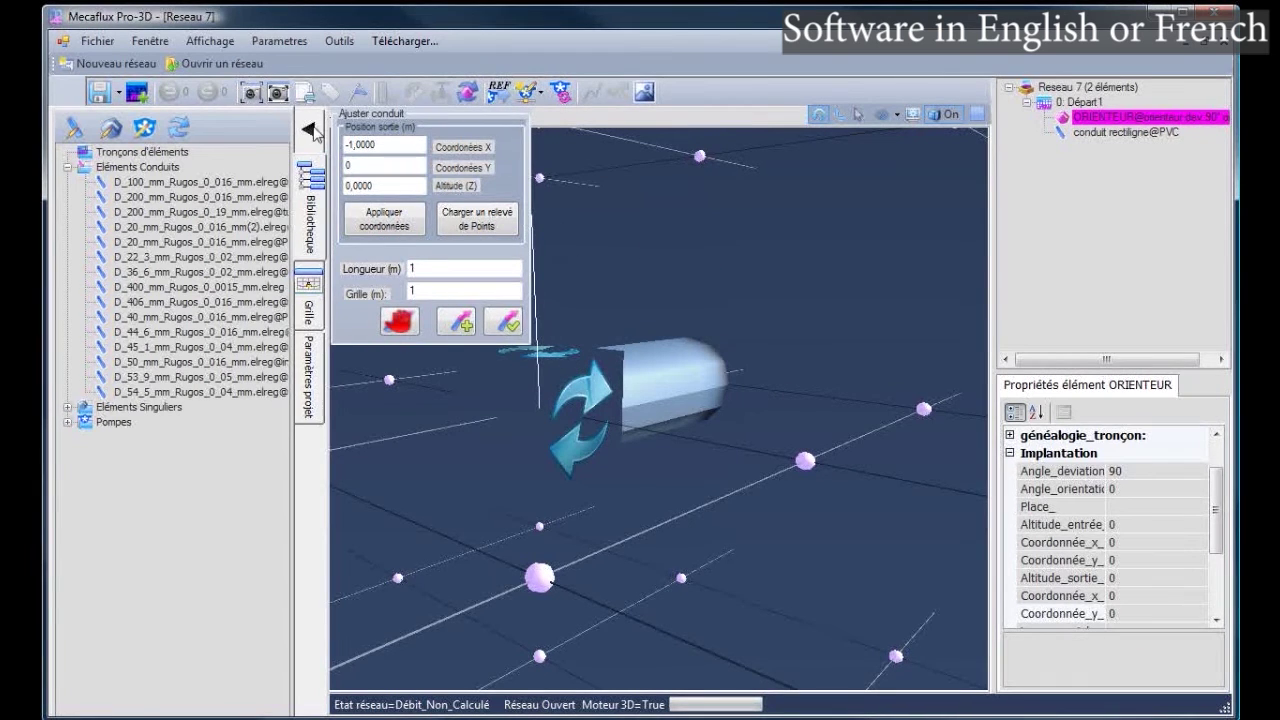
{"action": "left_click", "coordinate": [312, 131]}
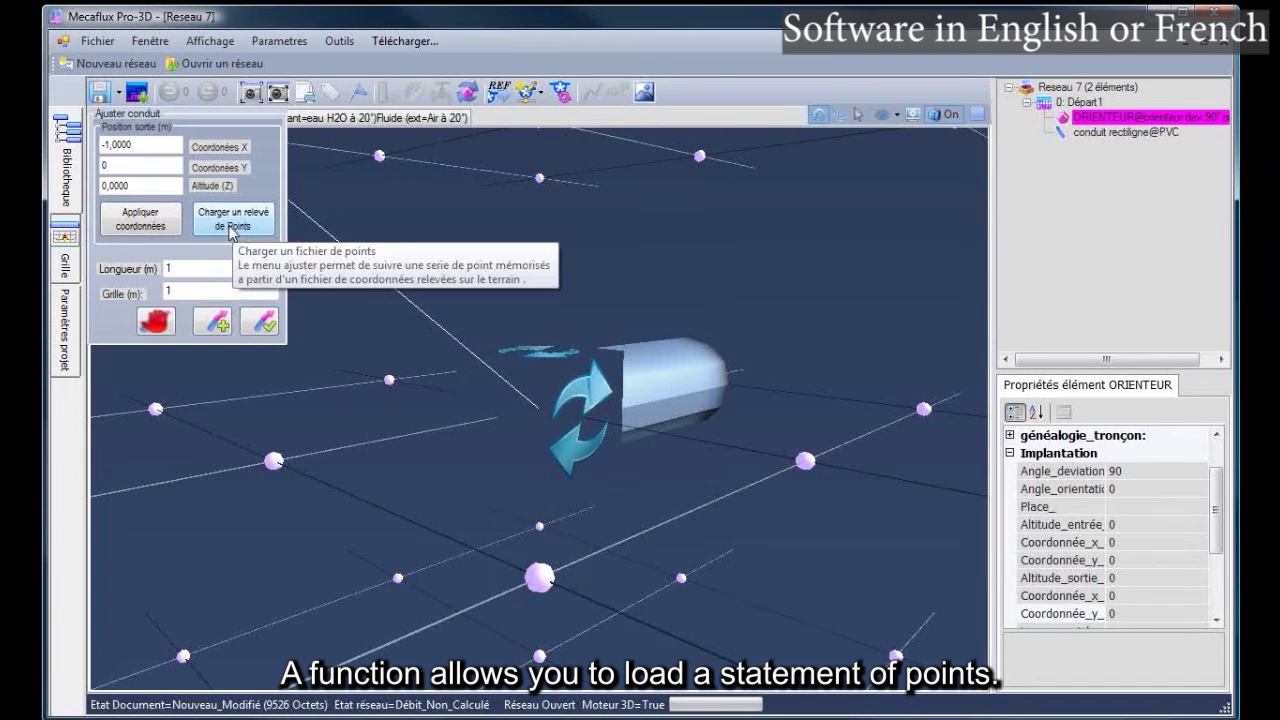
{"action": "left_click", "coordinate": [235, 222]}
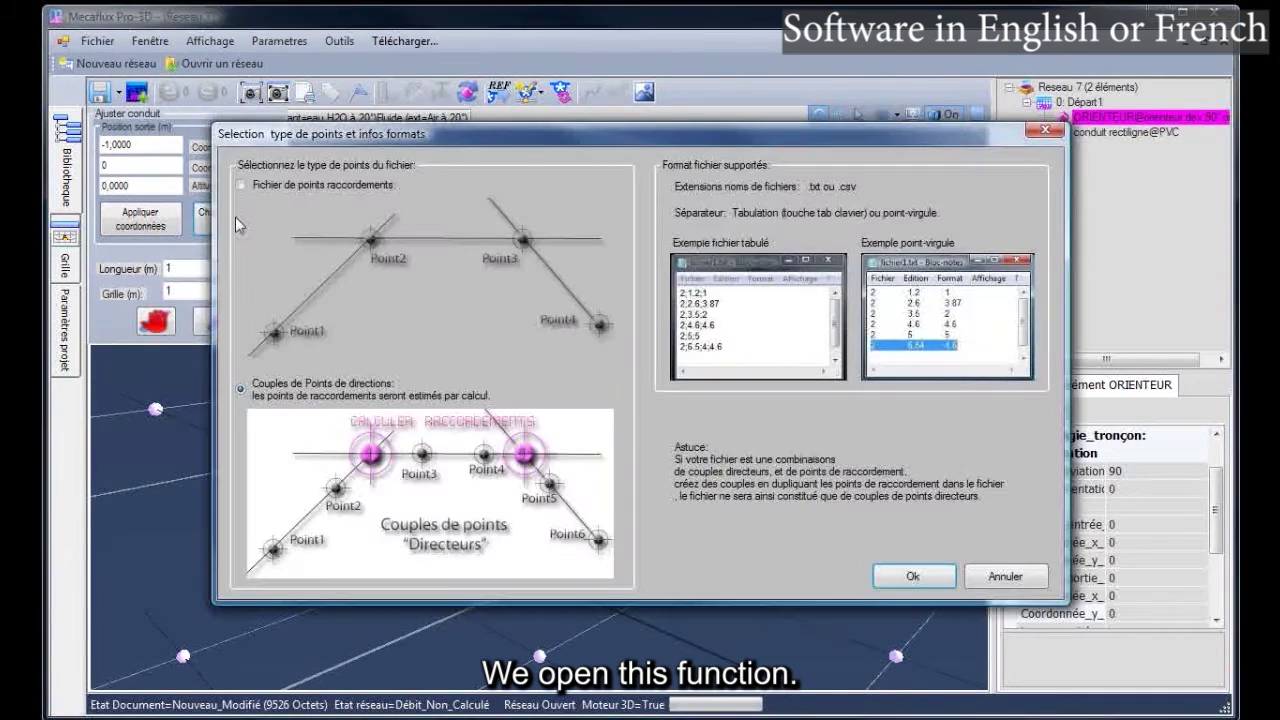
- Choose 'Fichier de points raccordements' (connection points) as the survey file type
{"action": "left_click_drag", "start_coordinate": [507, 131], "coordinate": [437, 109]}
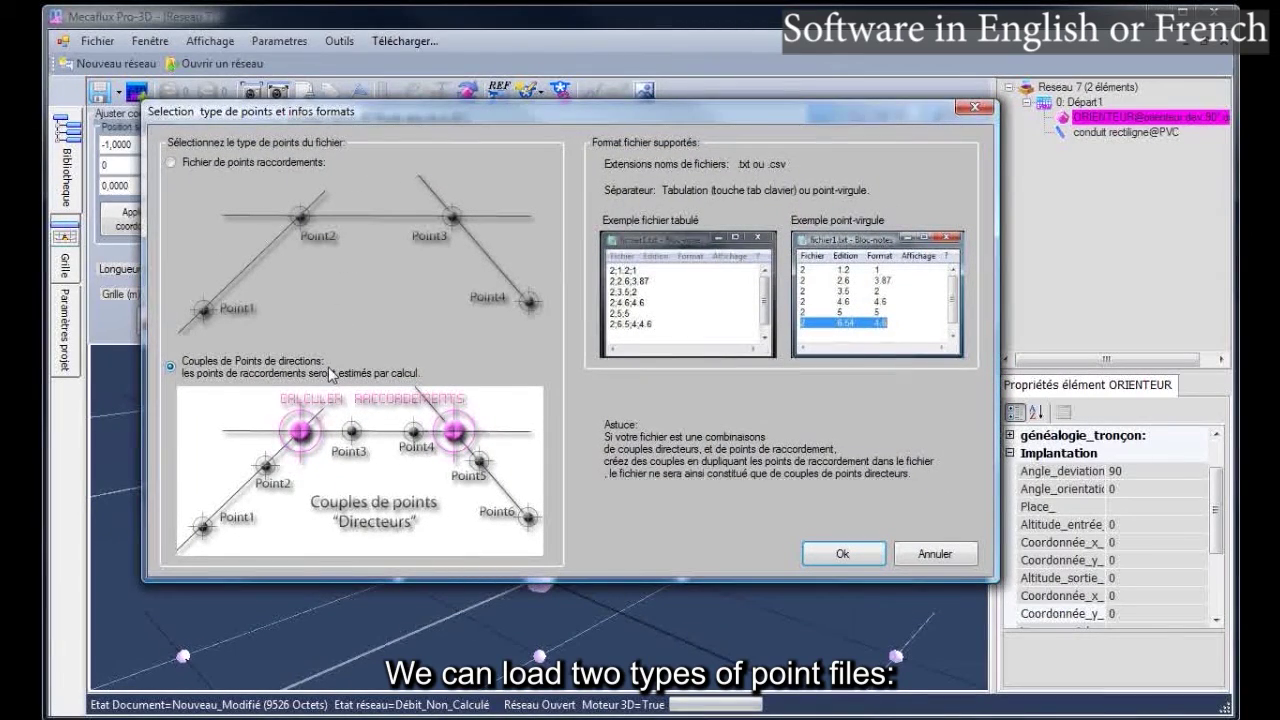
{"action": "left_click", "coordinate": [176, 163]}
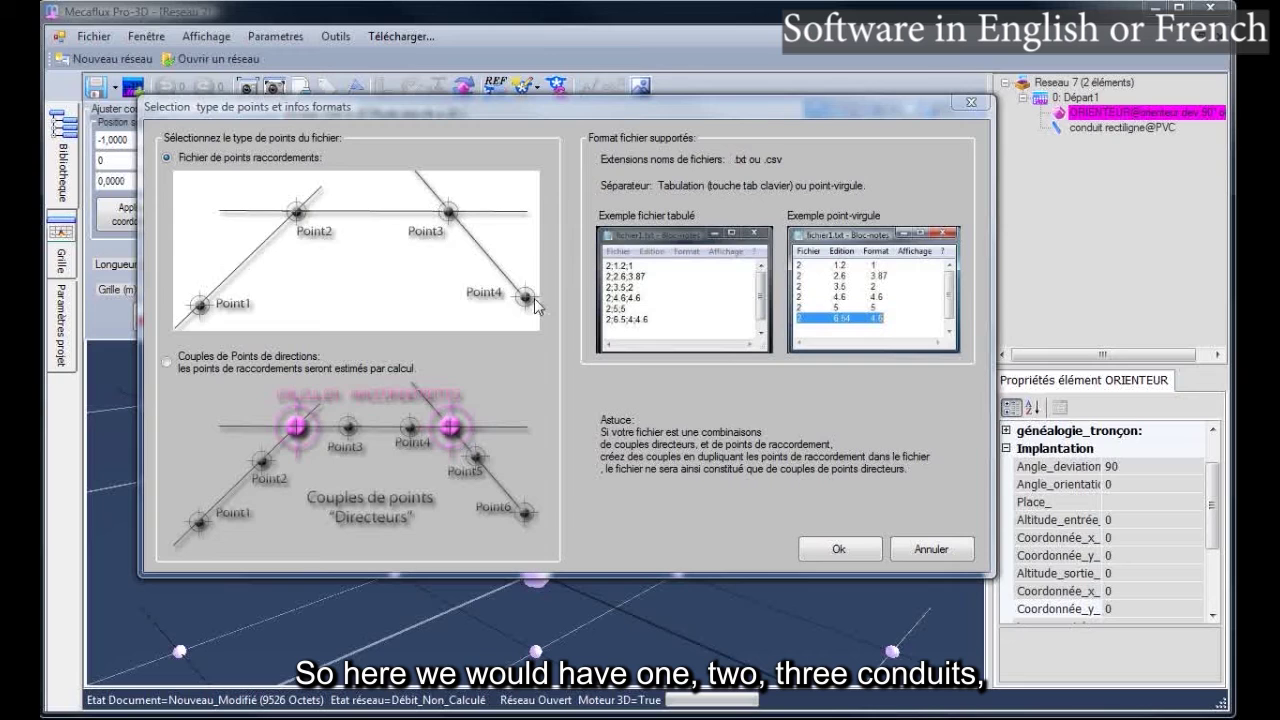
{"action": "left_click", "coordinate": [299, 217]}
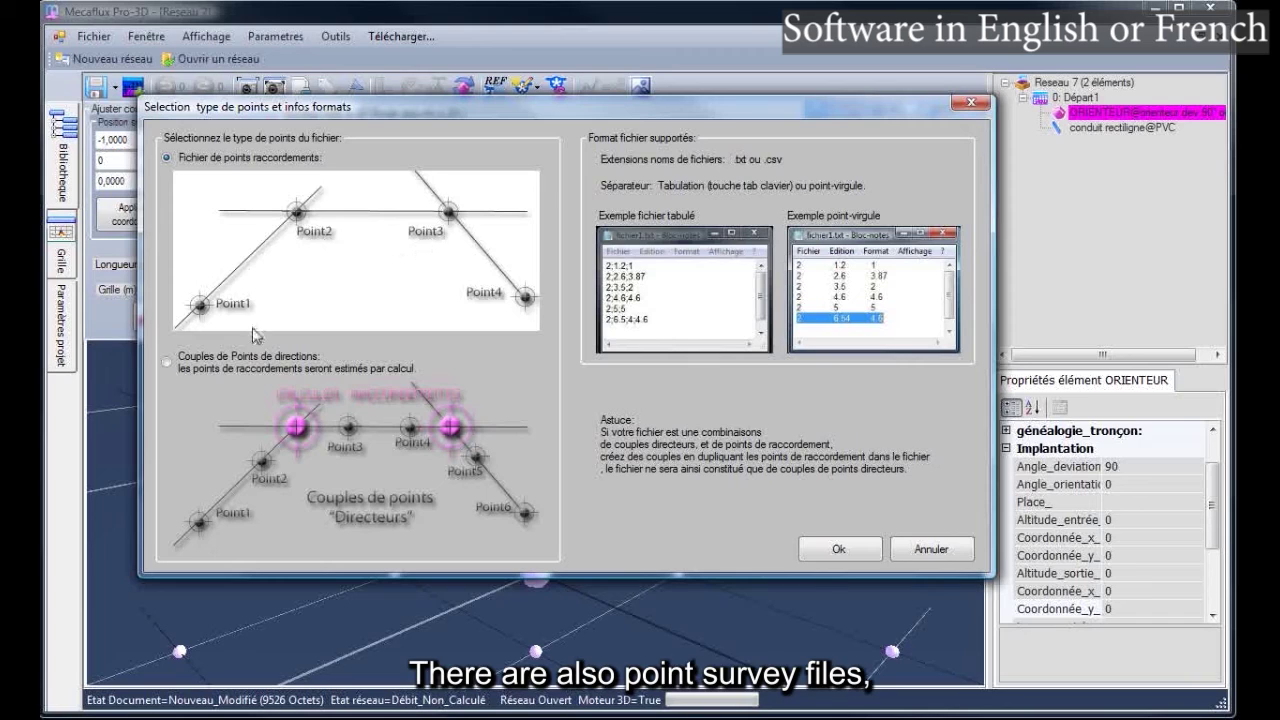
{"action": "left_click", "coordinate": [185, 366]}
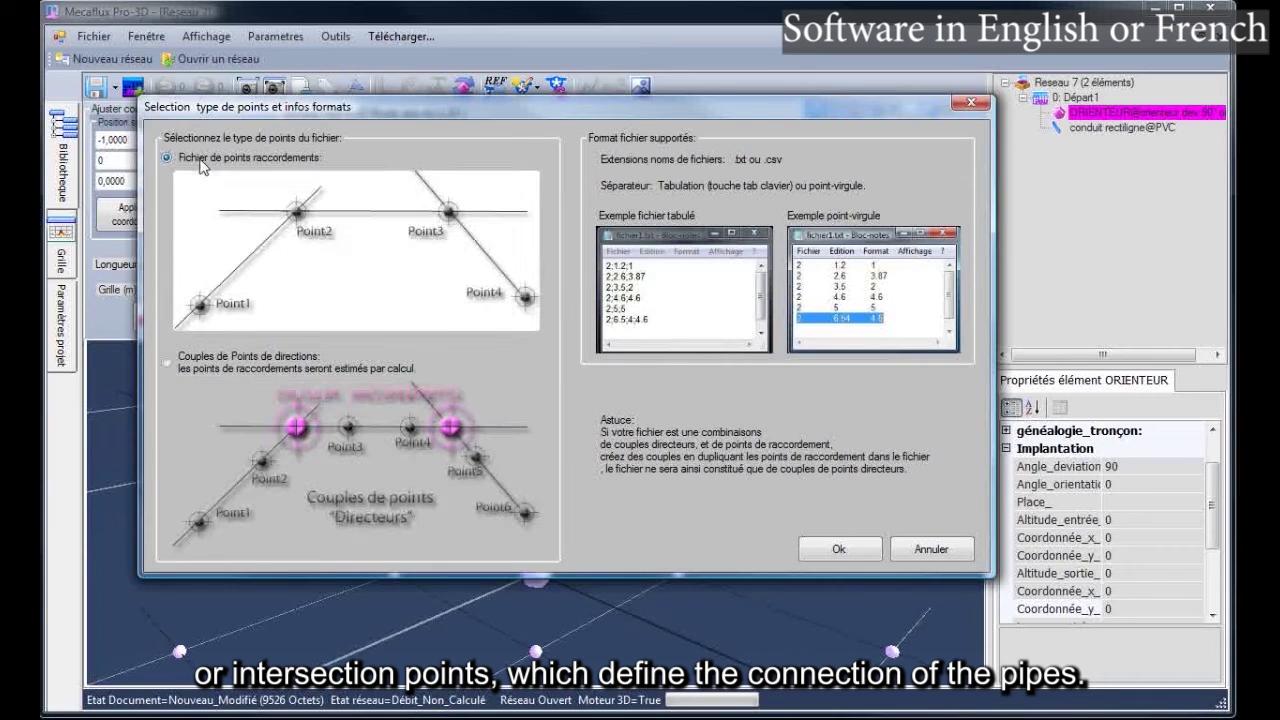
{"action": "left_click", "coordinate": [200, 160]}
{"action": "left_click", "coordinate": [367, 437]}
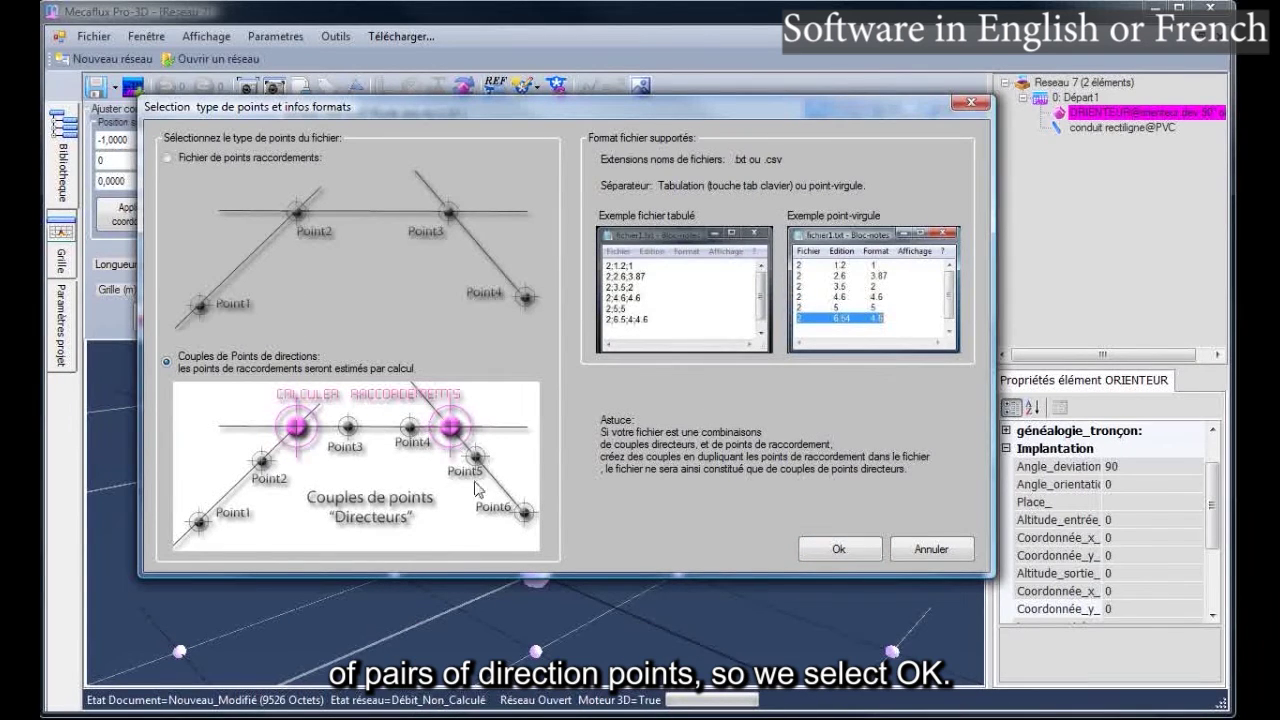
- Confirm 'Couples de Points de directions' as the point-file type
{"action": "left_click", "coordinate": [828, 552]}
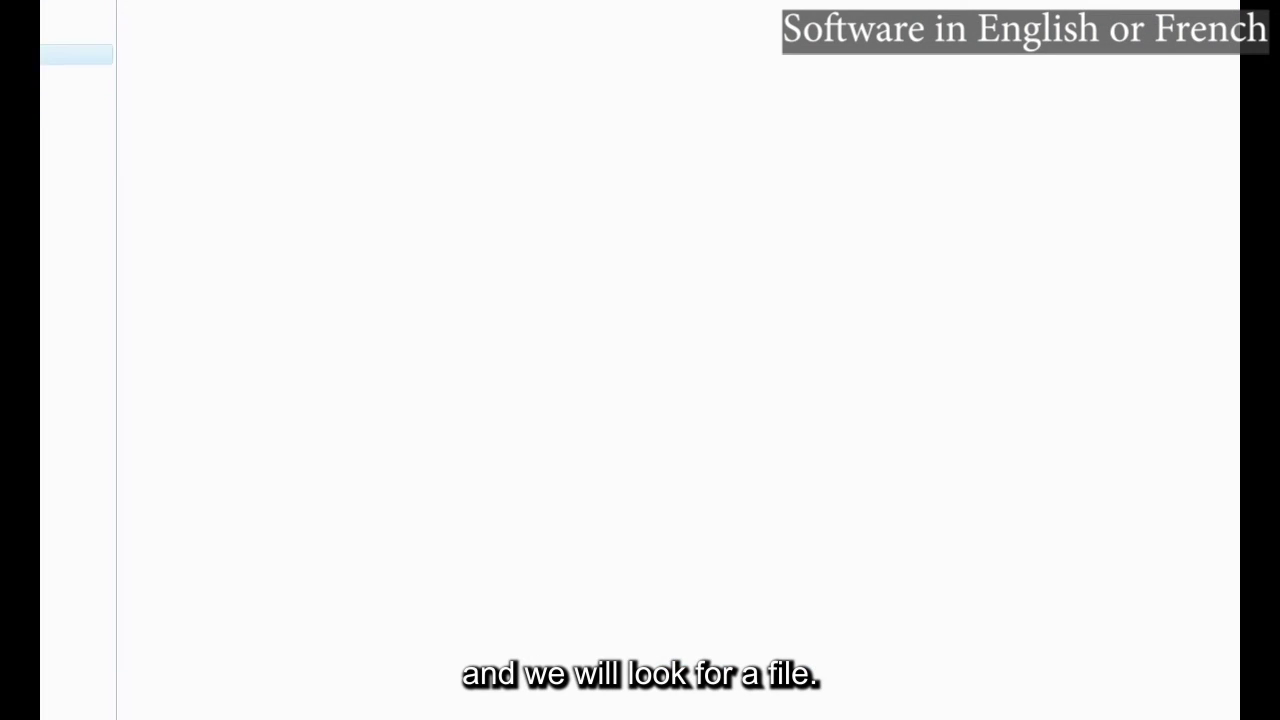
- Browse to the survey point file's location and load it, reporting 3 point pairs
{"action": "left_click", "coordinate": [76, 34]}
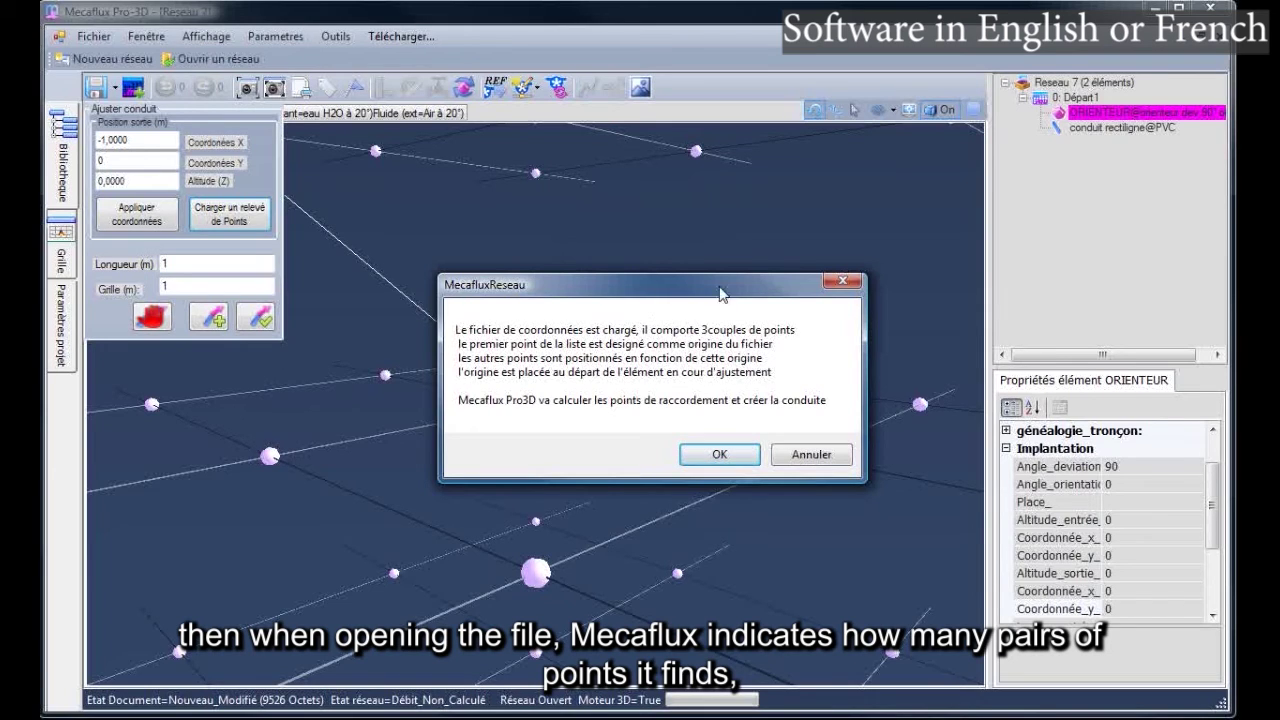
- Accept building the pipe from the point pairs and dismiss both misalignment notices, including 0,008595 m
{"action": "left_click_drag", "start_coordinate": [717, 288], "coordinate": [693, 276]}
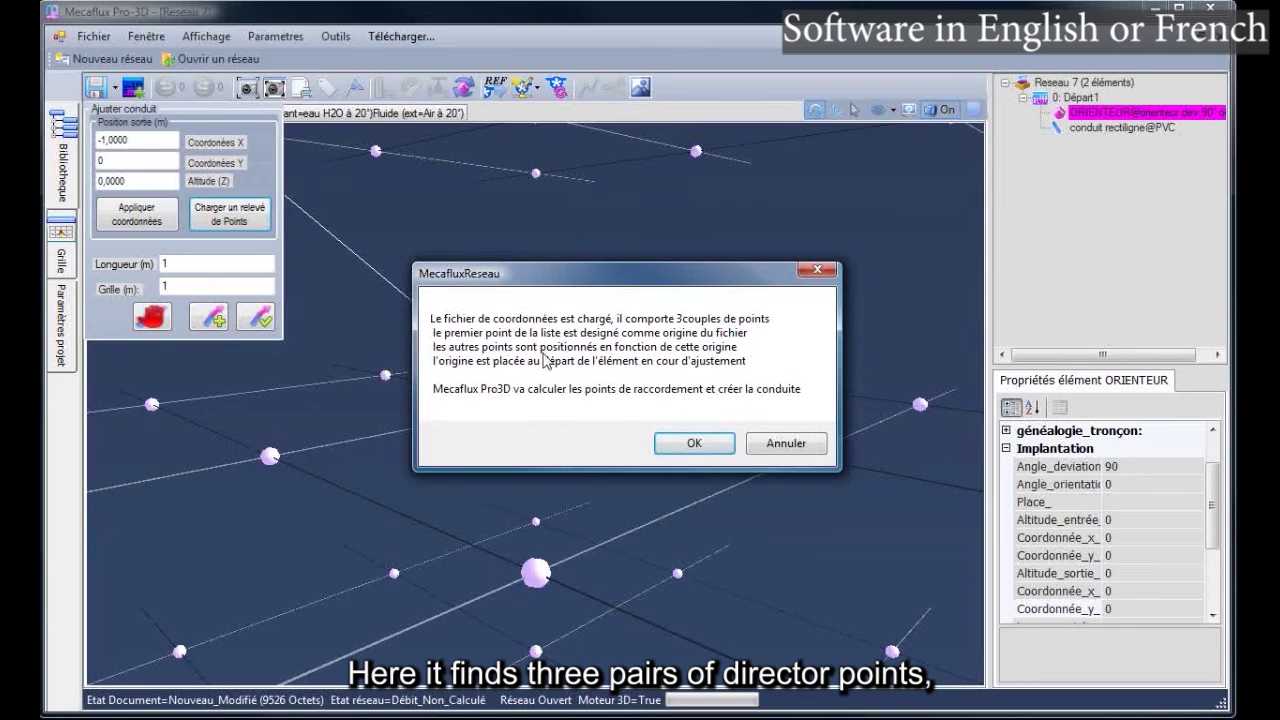
{"action": "left_click", "coordinate": [712, 446]}
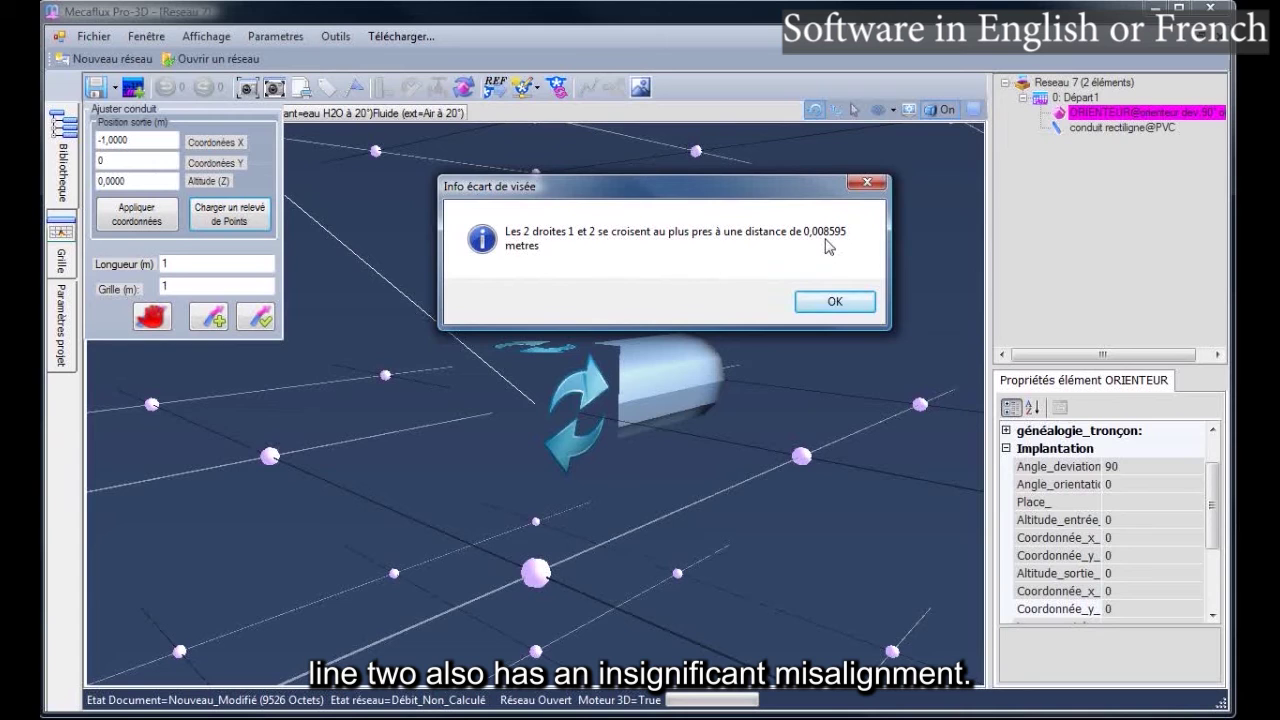
{"action": "left_click", "coordinate": [835, 303]}
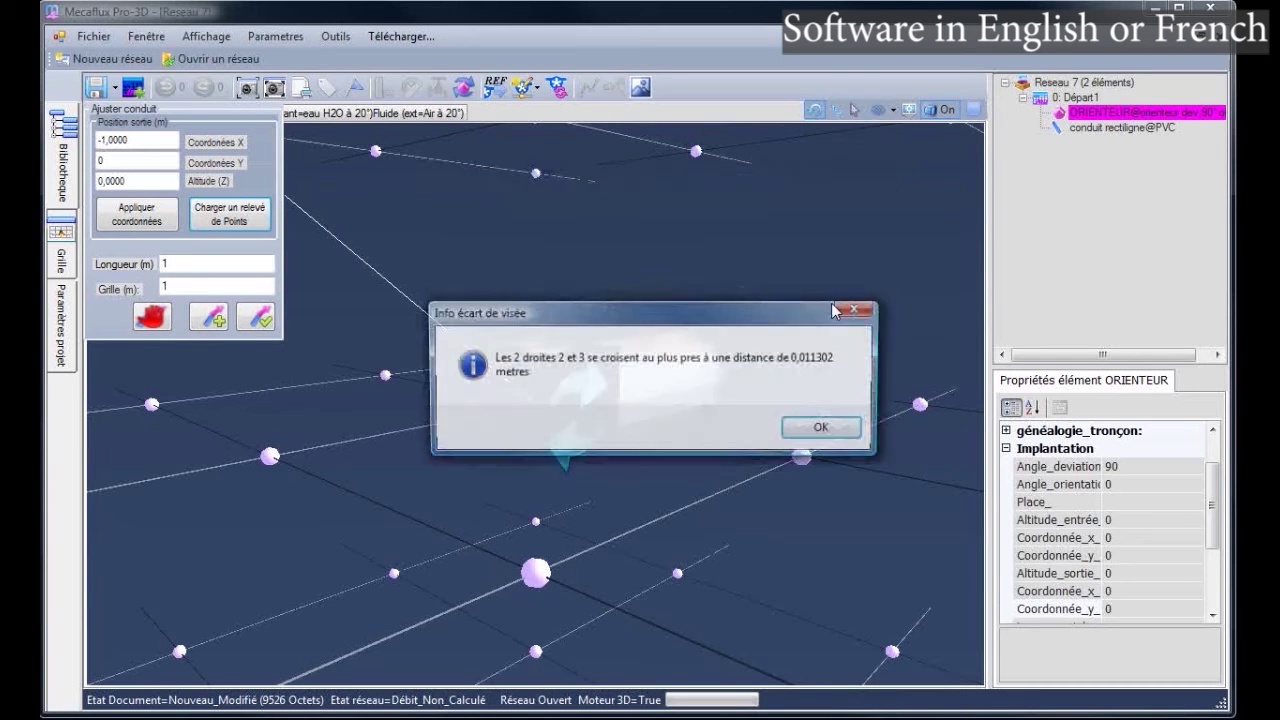
{"action": "left_click", "coordinate": [821, 429]}
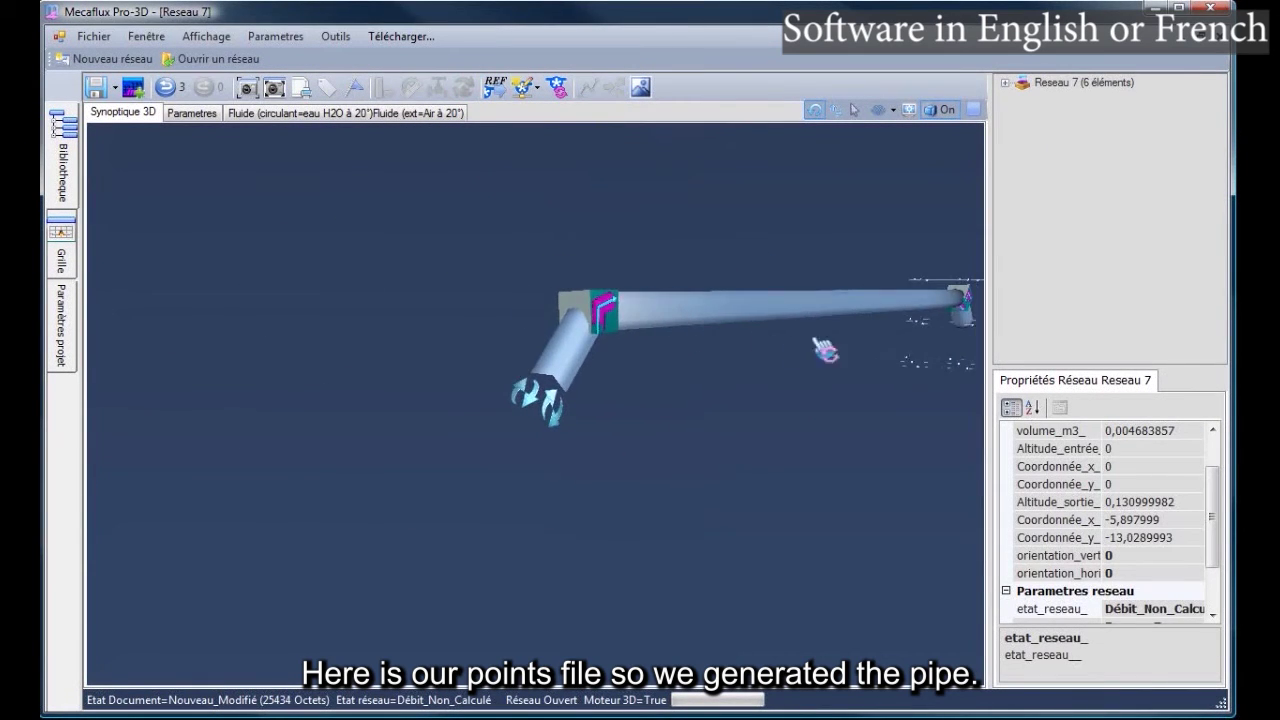
- Orbit the bent pipe, expand Reseau 7 > 0: Départ1, and select its last conduit rectiligne@Tuyau
{"action": "left_click_drag", "start_coordinate": [823, 349], "coordinate": [522, 383]}
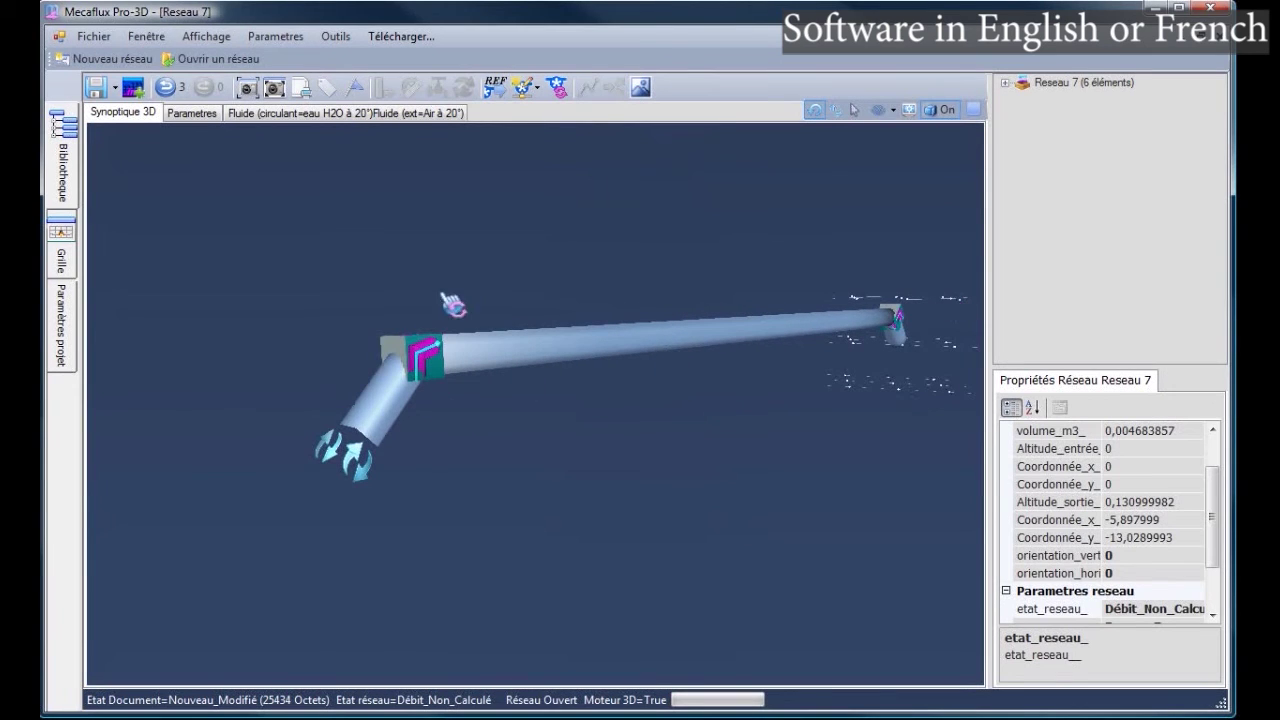
{"action": "left_click_drag", "start_coordinate": [894, 420], "coordinate": [906, 412]}
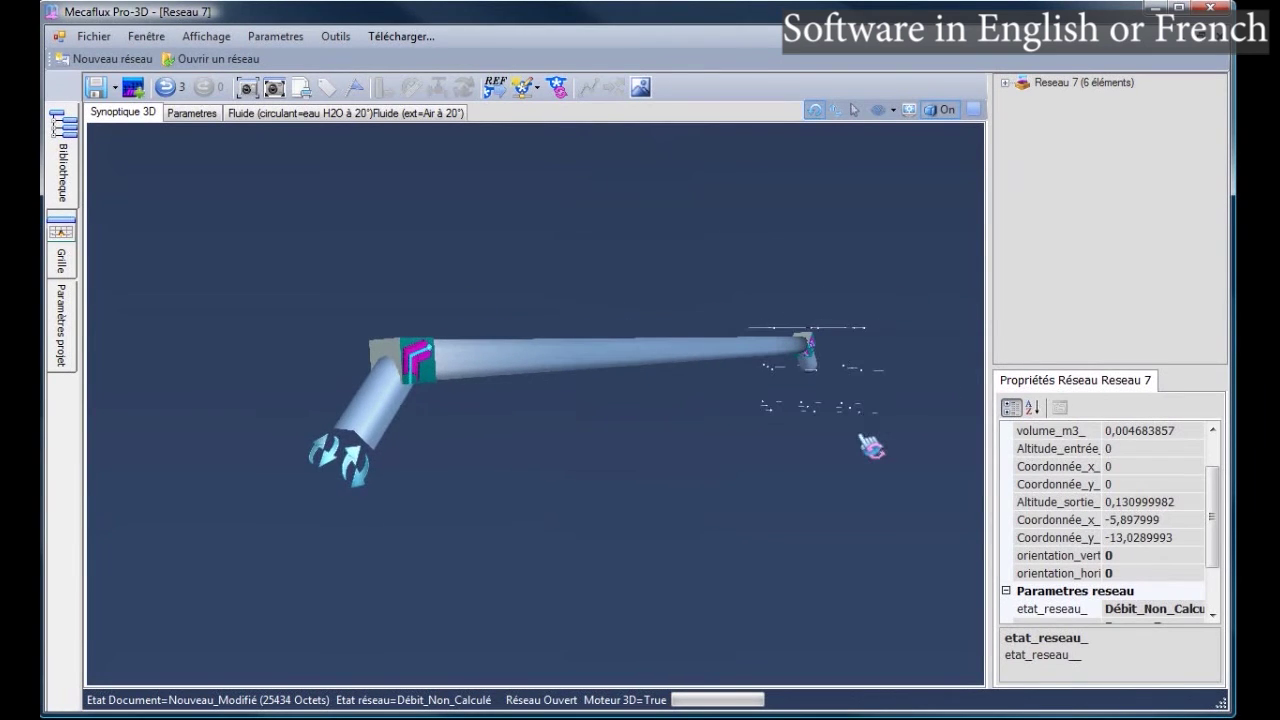
{"action": "left_click_drag", "start_coordinate": [871, 447], "coordinate": [894, 334]}
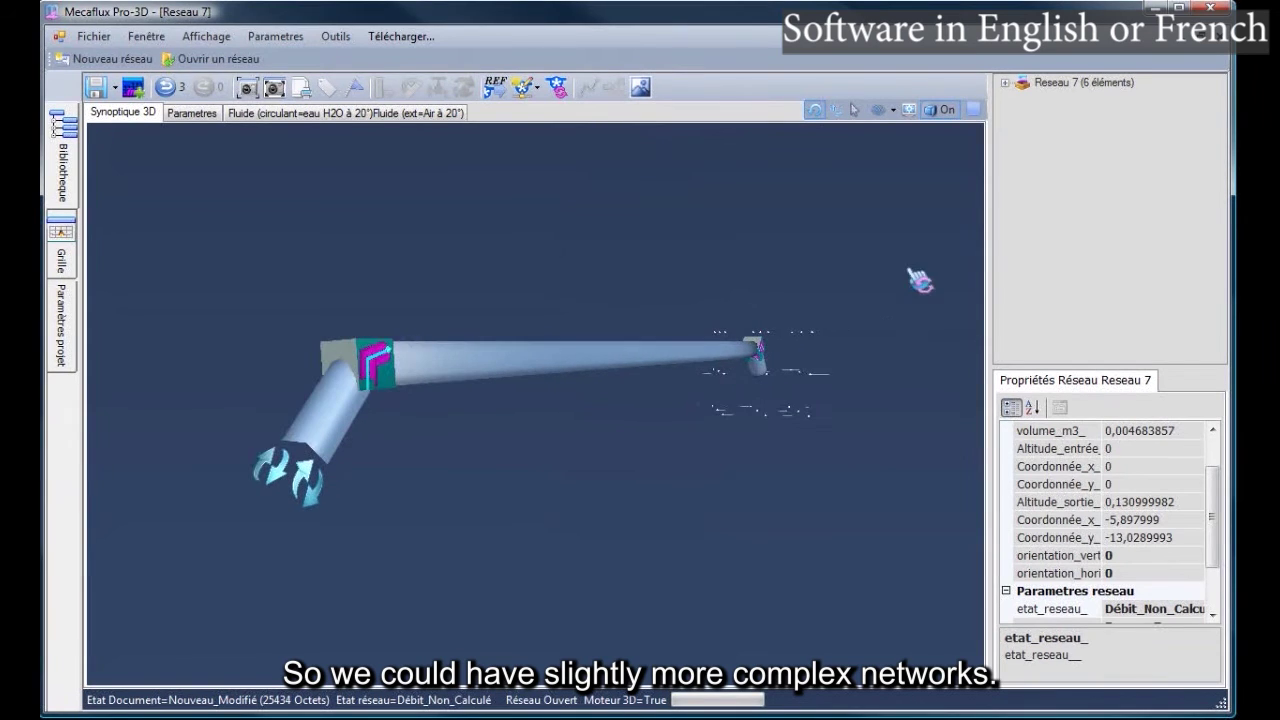
{"action": "left_click", "coordinate": [1004, 83]}
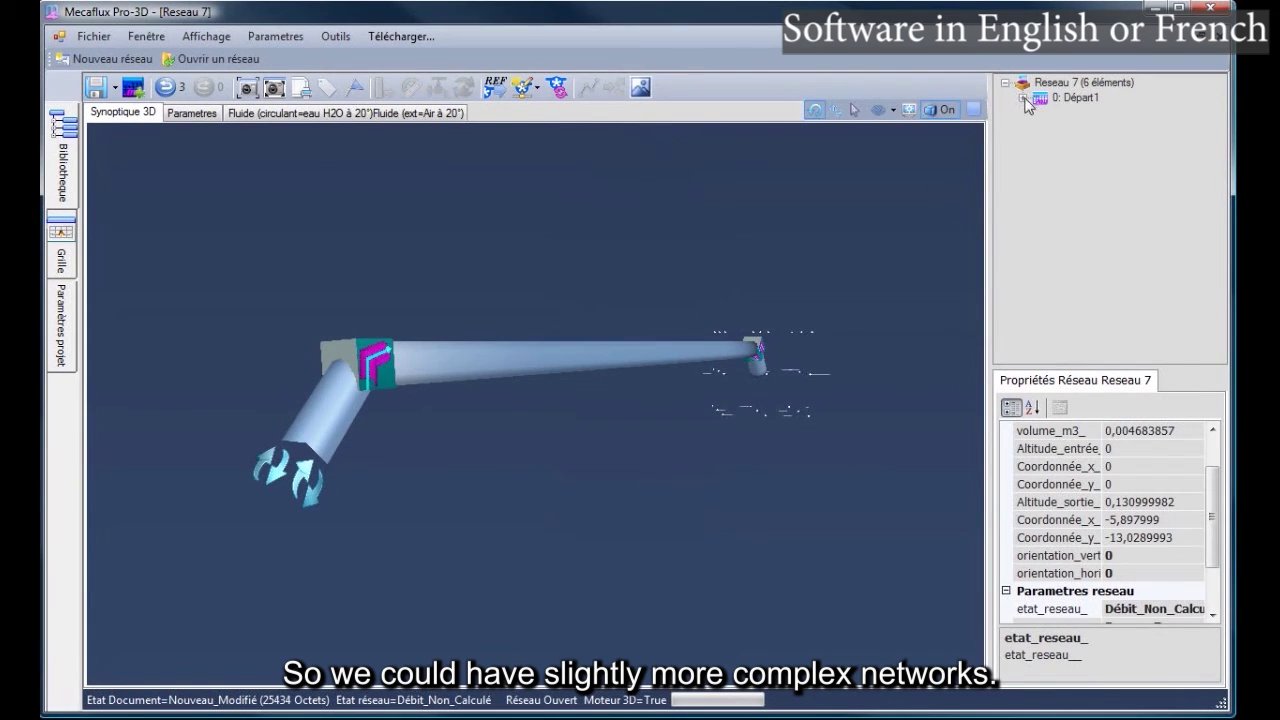
{"action": "left_click", "coordinate": [1022, 98]}
{"action": "left_click", "coordinate": [1075, 188]}
- Recentre the view on the last straight pipe's outlet and orbit around the pipe end
{"action": "right_click", "coordinate": [1072, 190]}
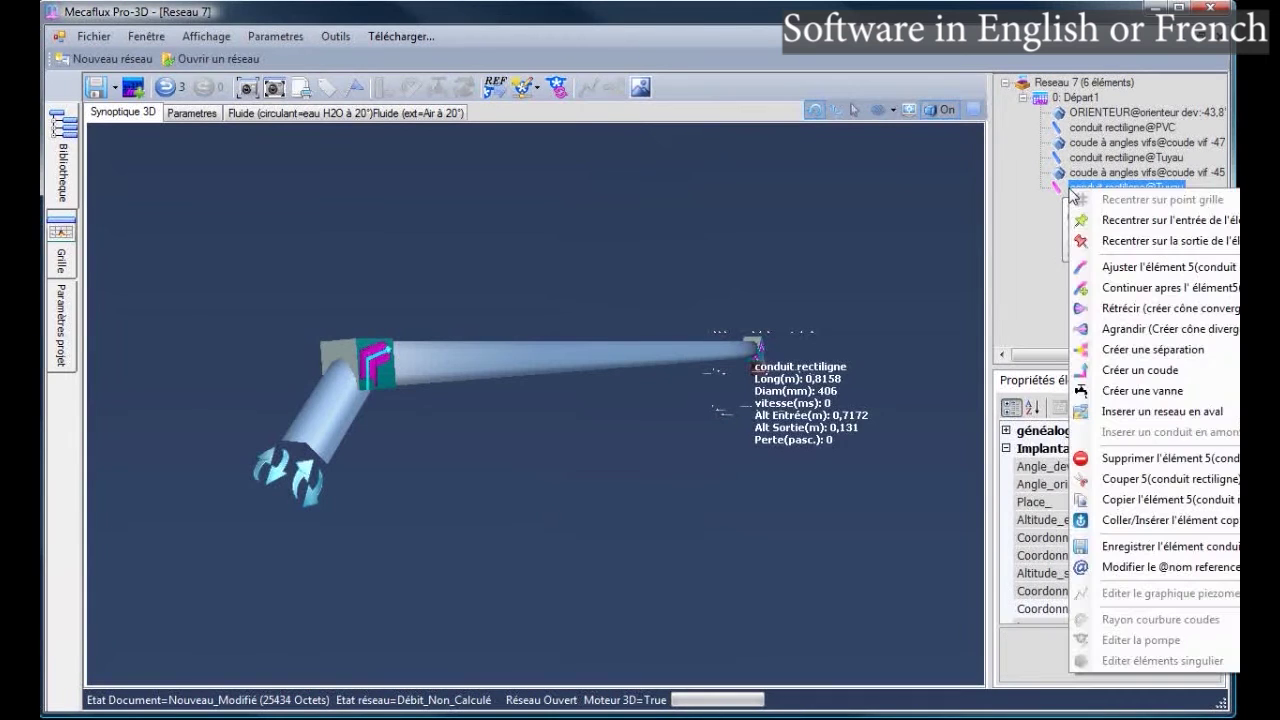
{"action": "left_click", "coordinate": [1120, 241]}
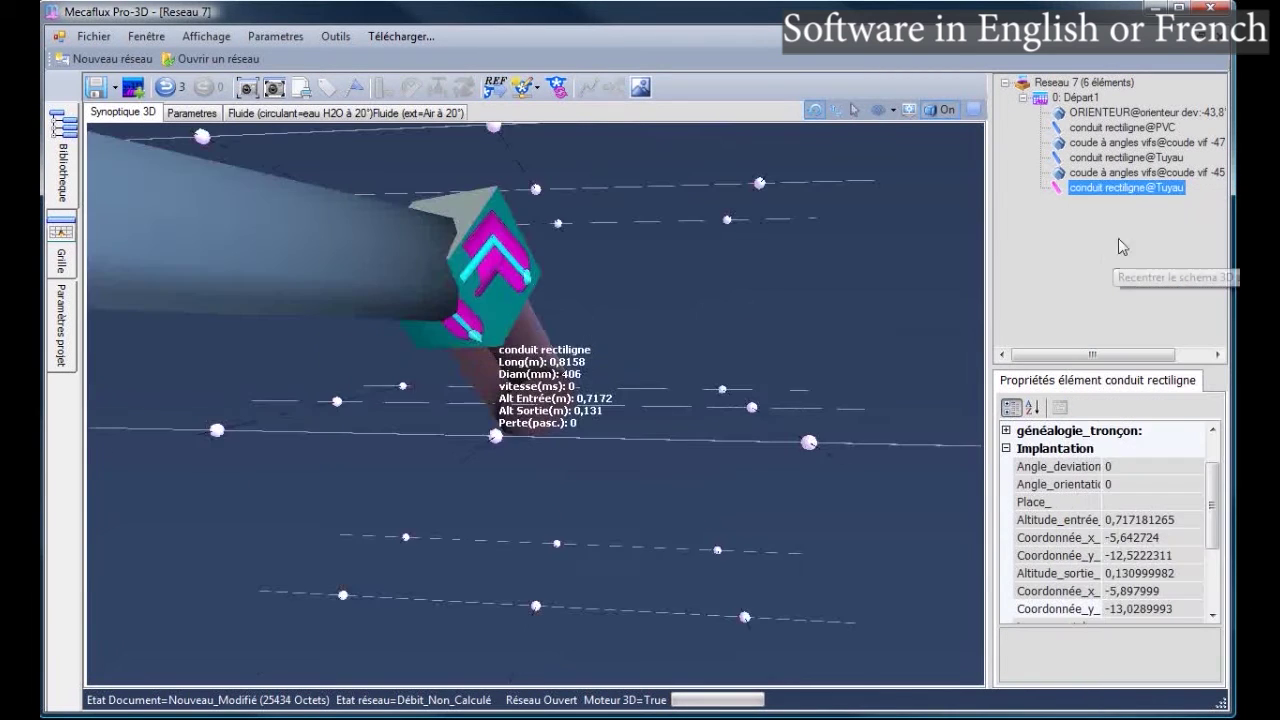
{"action": "left_click_drag", "start_coordinate": [751, 380], "coordinate": [492, 416]}
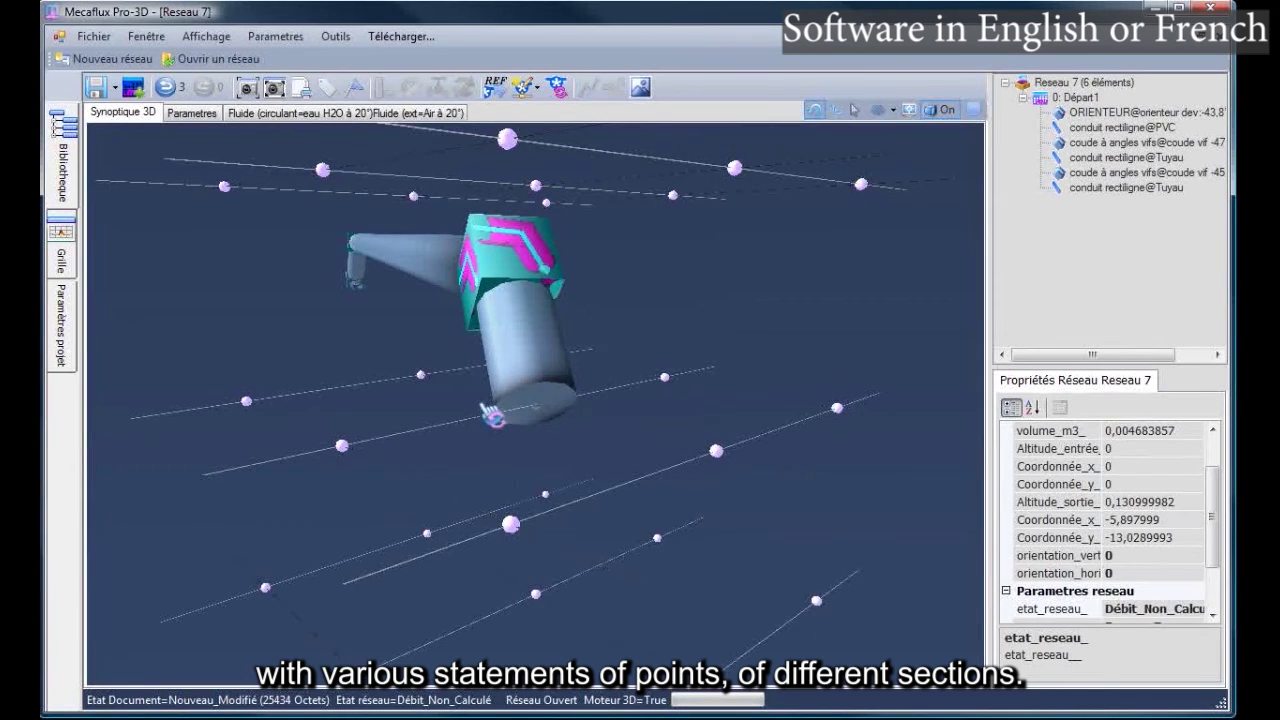
{"action": "left_click_drag", "start_coordinate": [486, 508], "coordinate": [523, 503]}
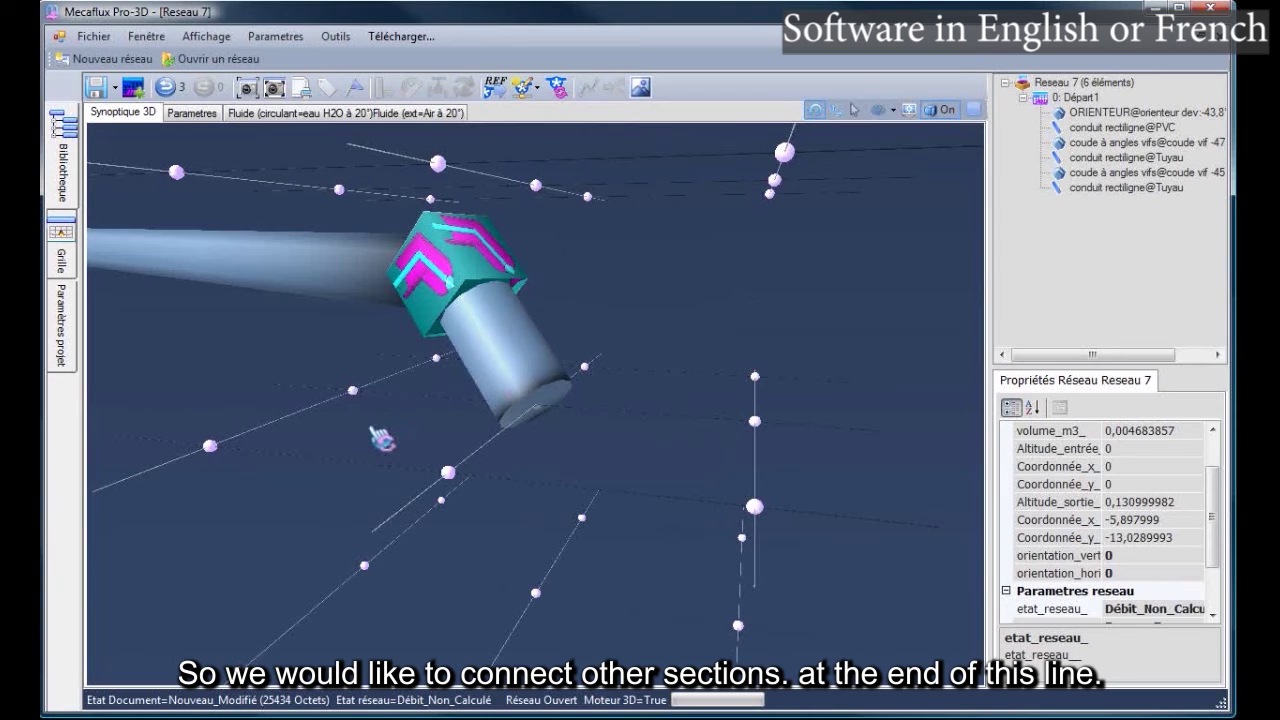
{"action": "left_click_drag", "start_coordinate": [383, 442], "coordinate": [357, 443]}
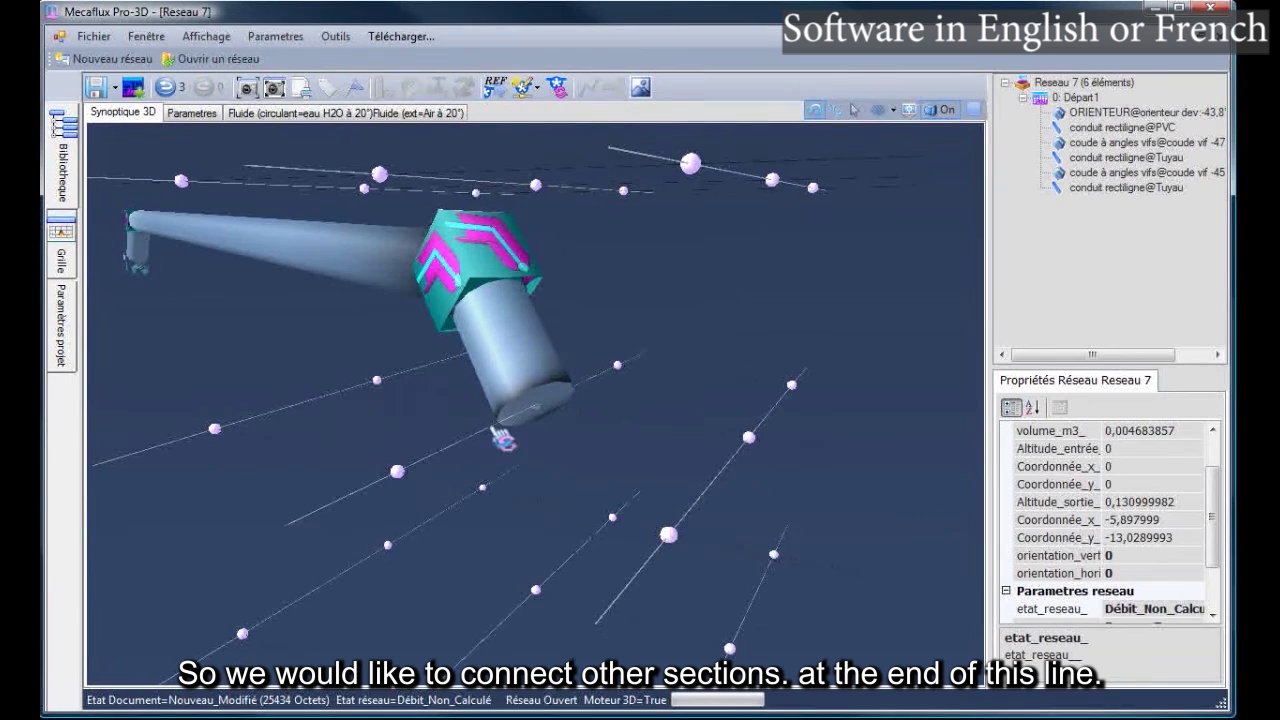
{"action": "left_click_drag", "start_coordinate": [560, 449], "coordinate": [363, 449]}
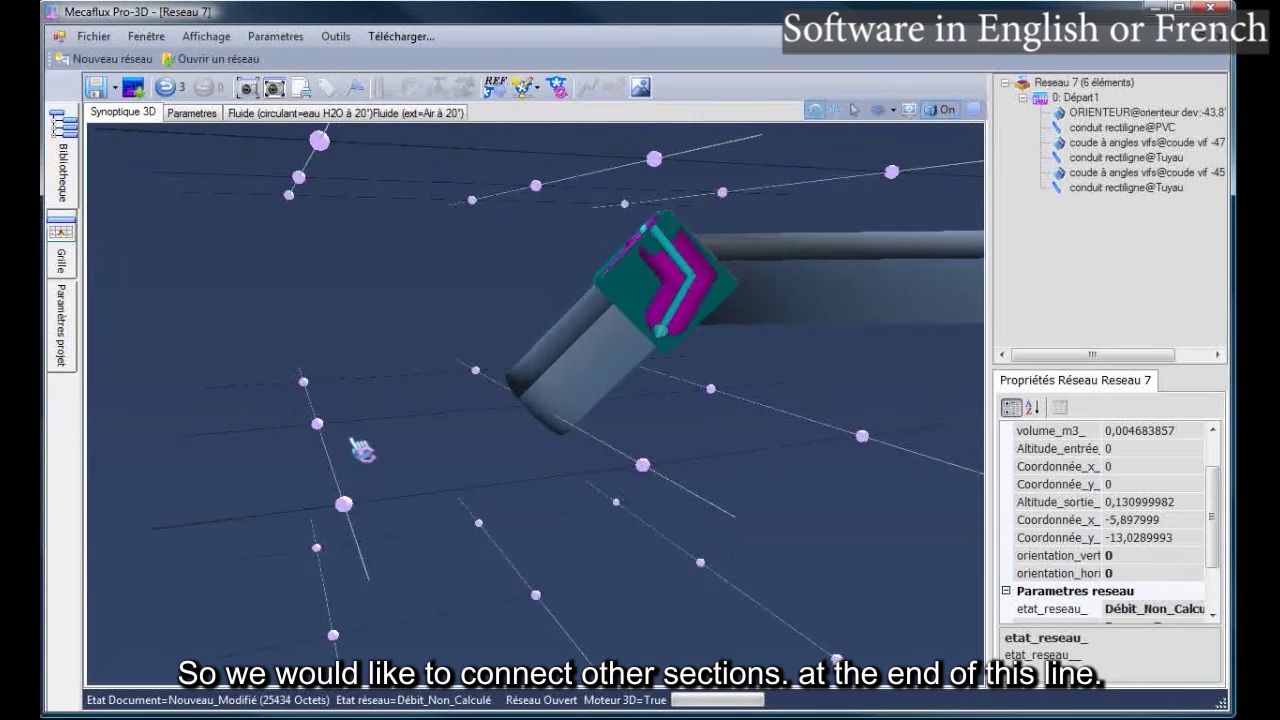
- Add a raccords séparation 90° at the pipe end, creating Tronçon2 and Tronçon3, and select Tronçon2's junction
{"action": "left_click", "coordinate": [548, 411]}
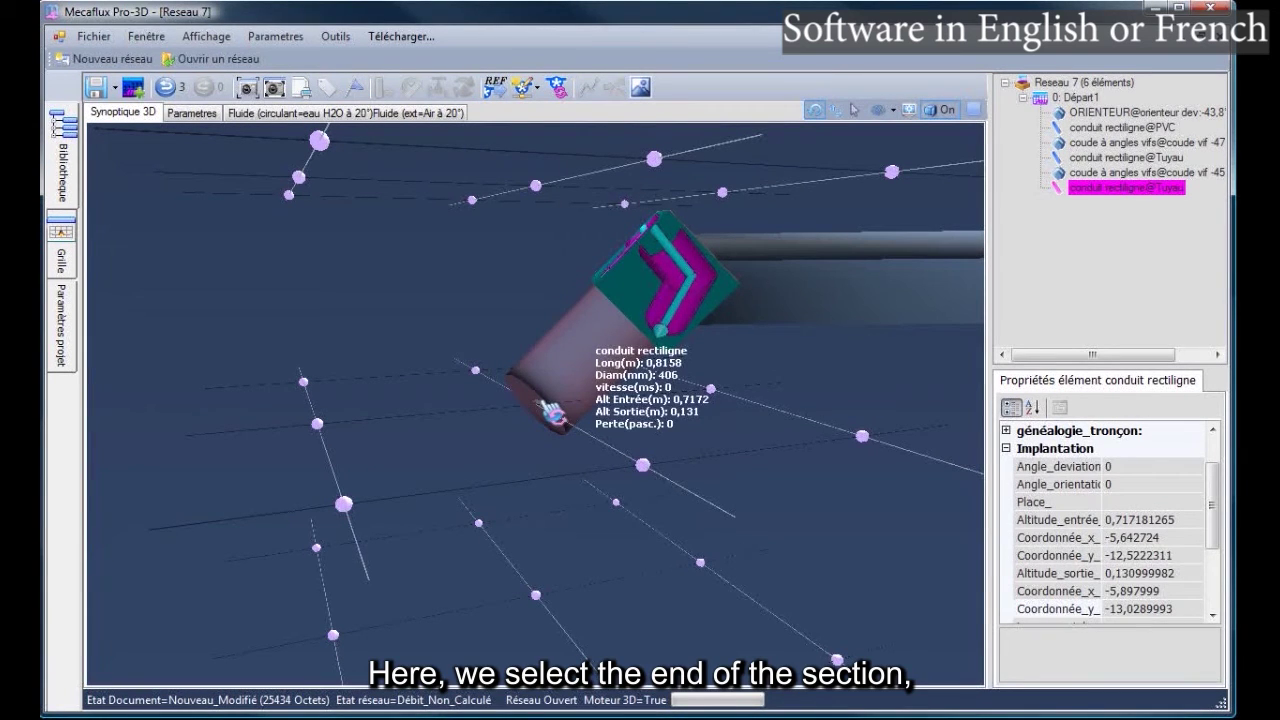
{"action": "right_click", "coordinate": [548, 411]}
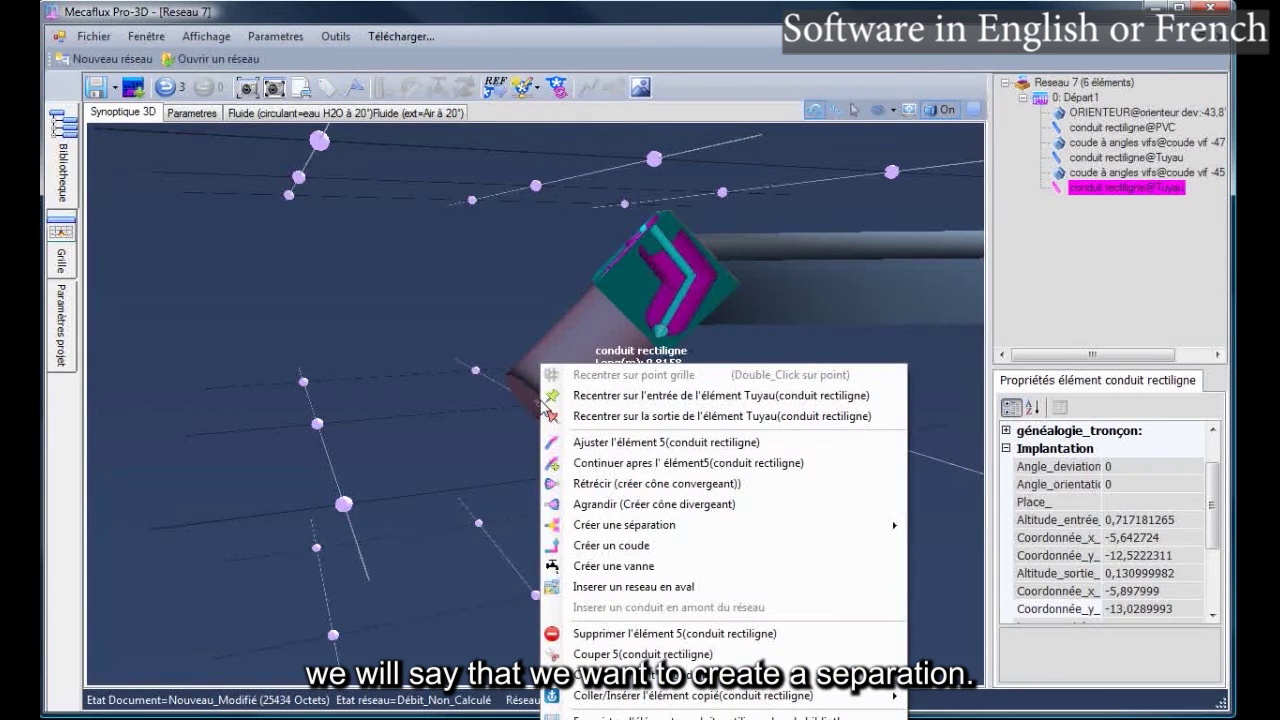
{"action": "mouse_move", "coordinate": [615, 526]}
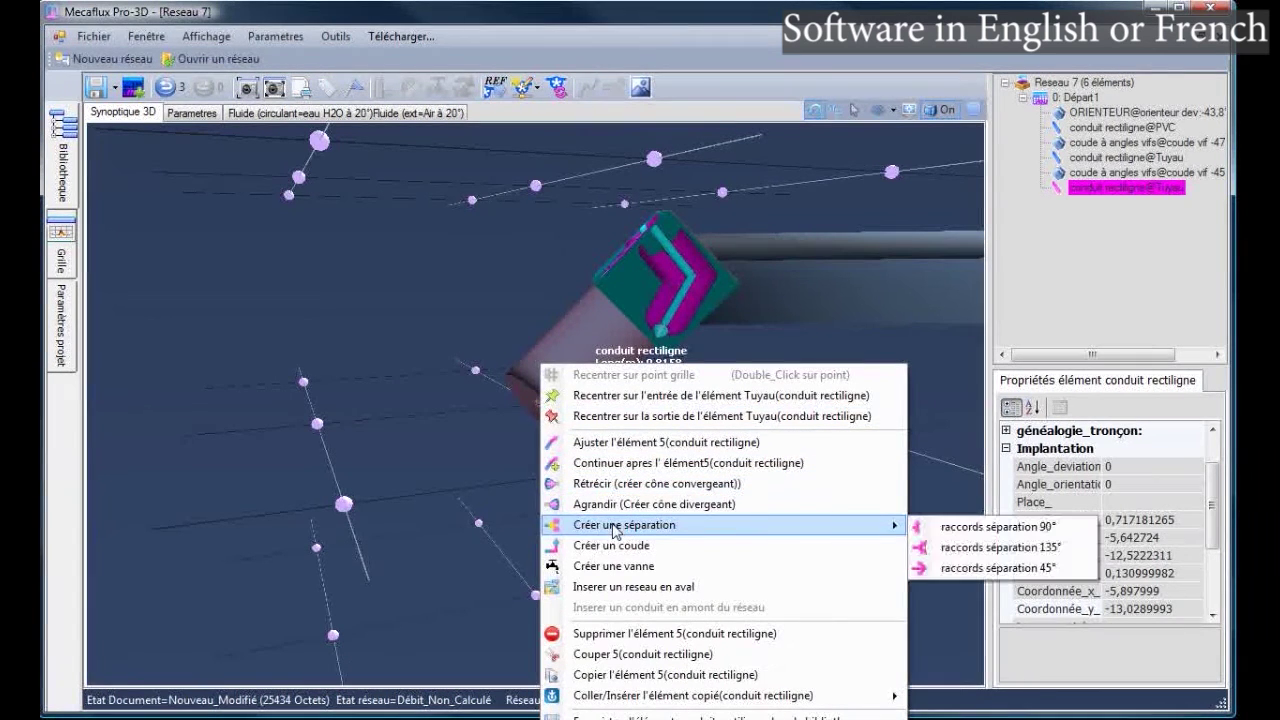
{"action": "left_click", "coordinate": [967, 527]}
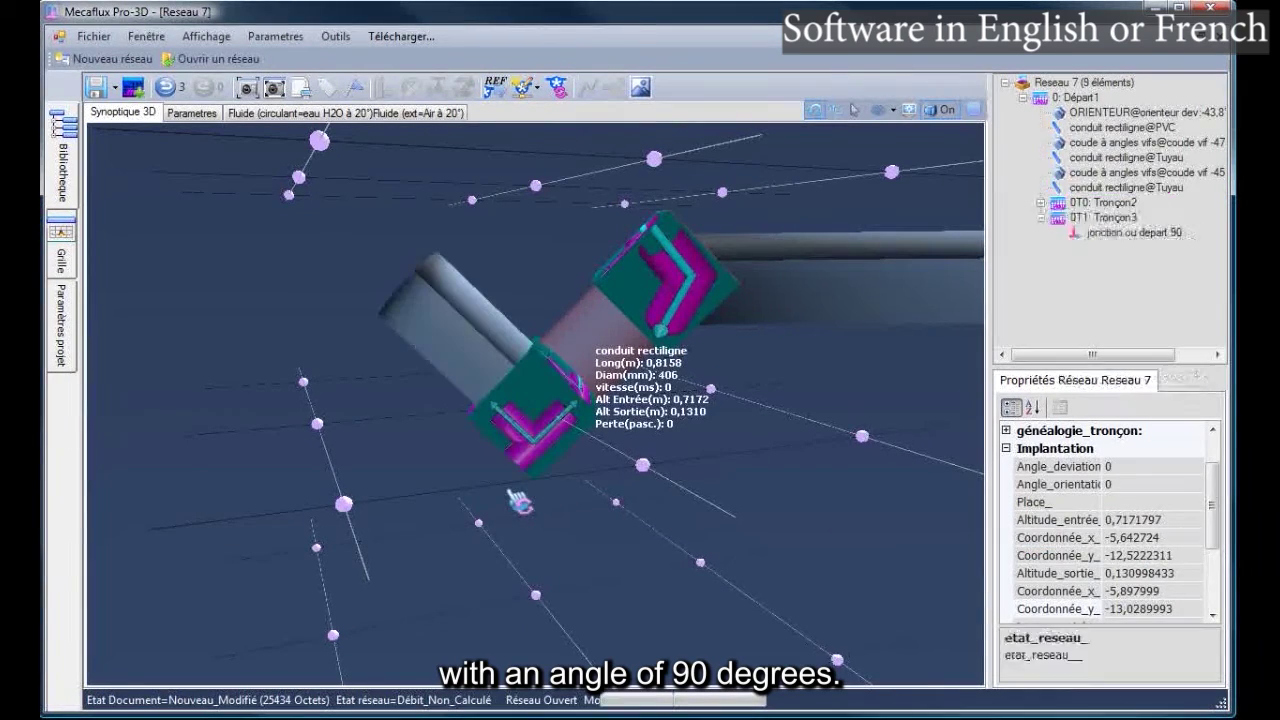
{"action": "left_click_drag", "start_coordinate": [538, 523], "coordinate": [668, 539]}
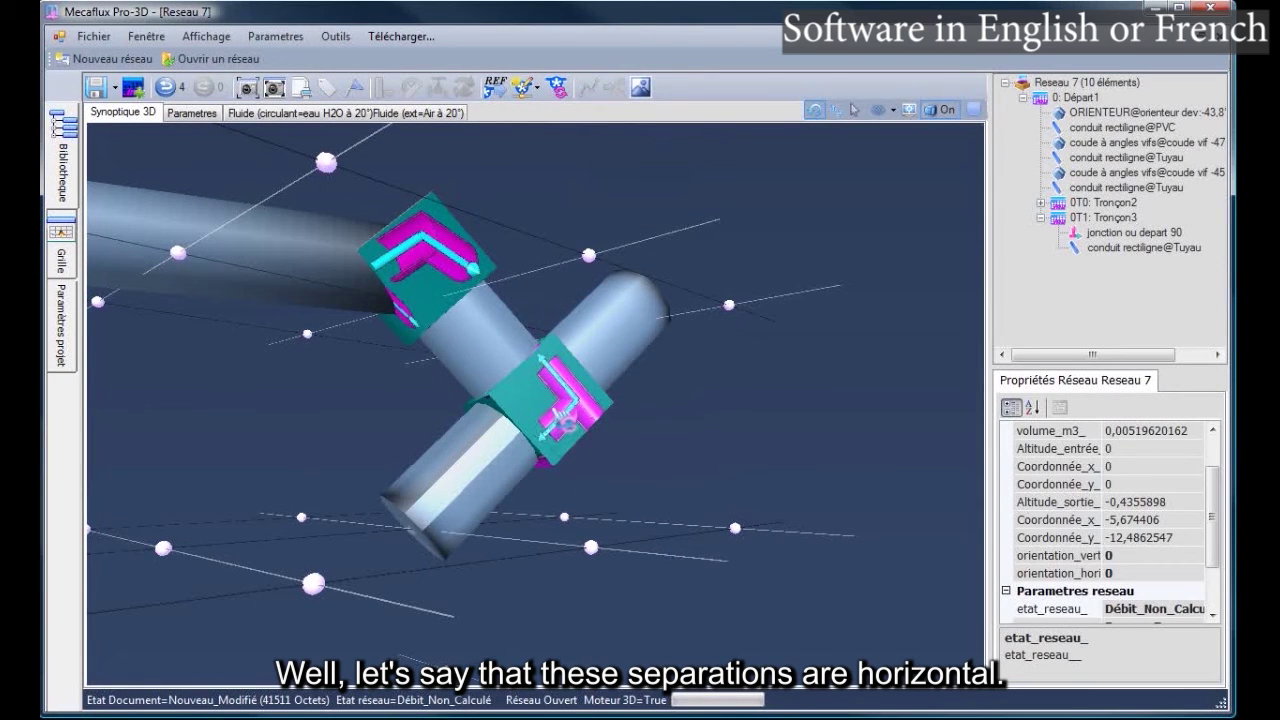
{"action": "left_click", "coordinate": [607, 354]}
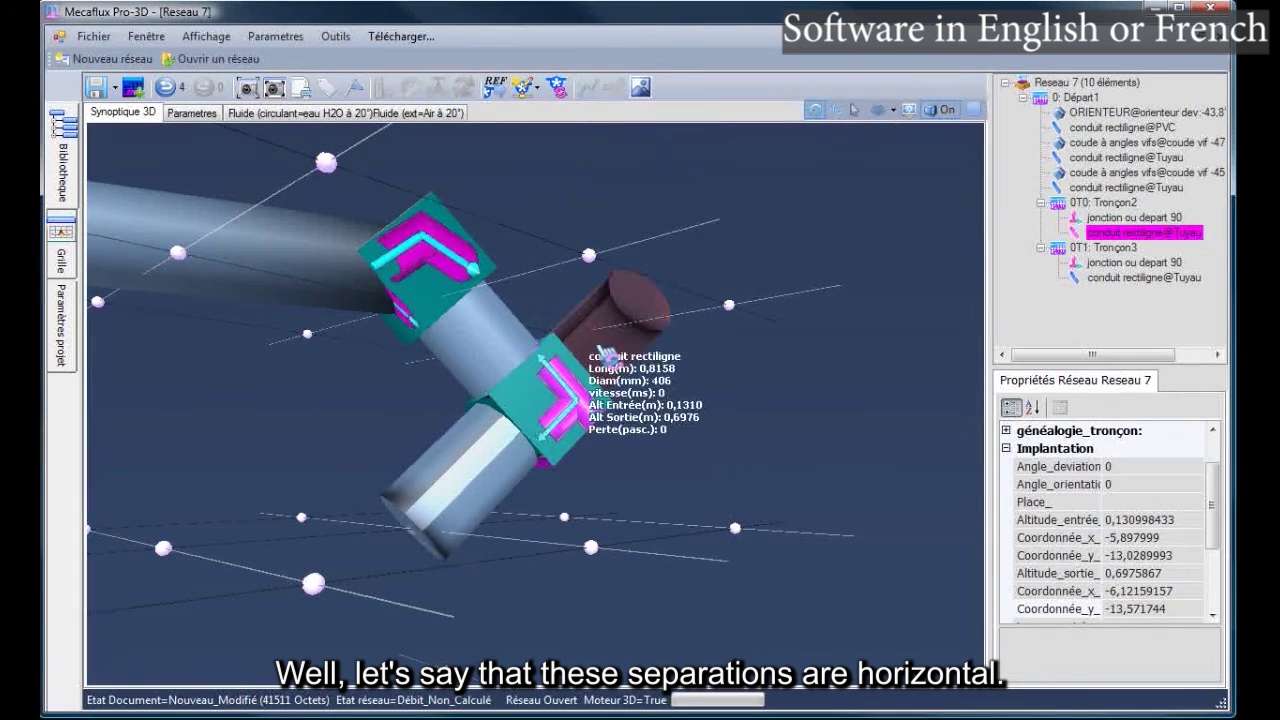
{"action": "left_click", "coordinate": [1120, 217]}
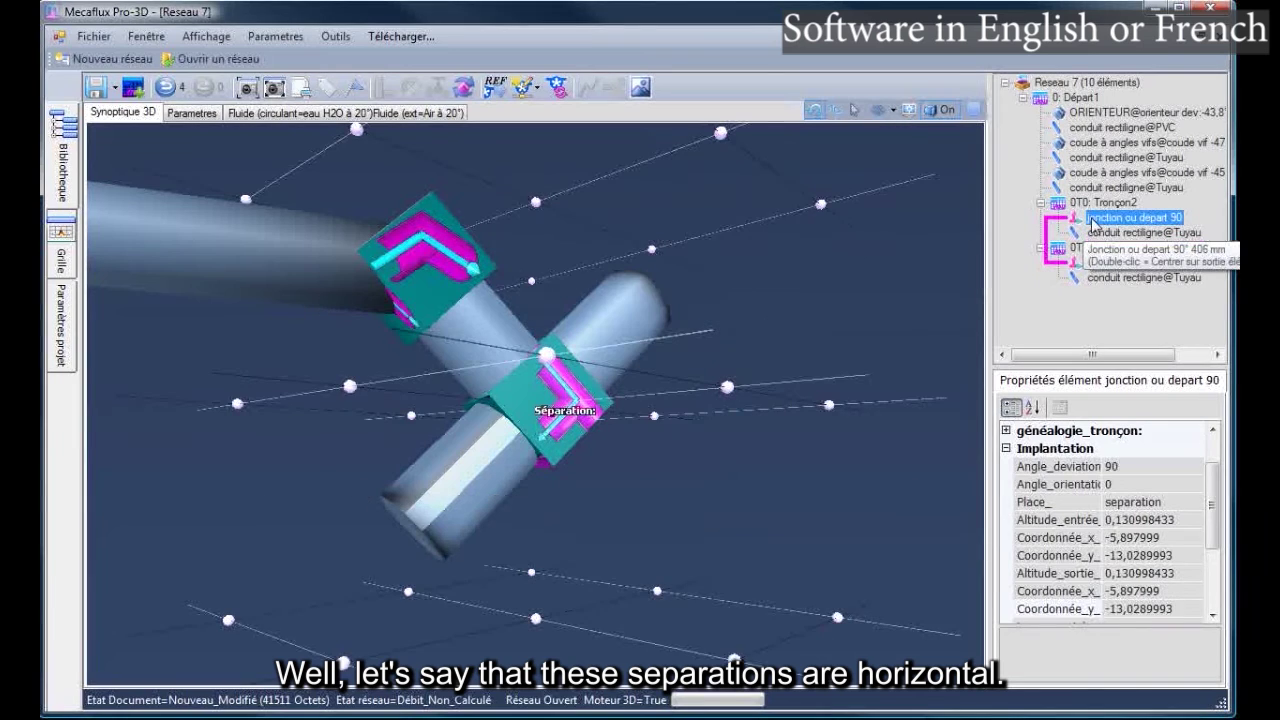
{"action": "left_click", "coordinate": [464, 89]}
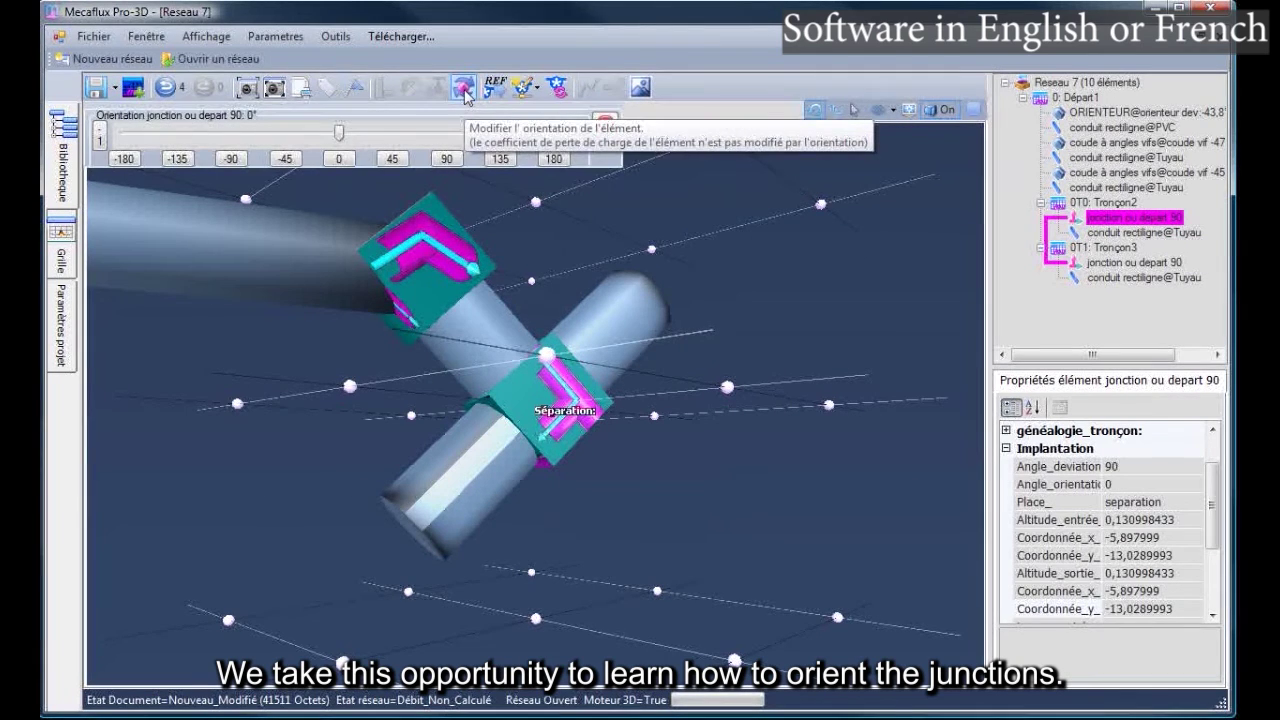
- Orient the Tronçon2 junction to 90° and the Tronçon3 junction to -90°
{"action": "left_click", "coordinate": [447, 159]}
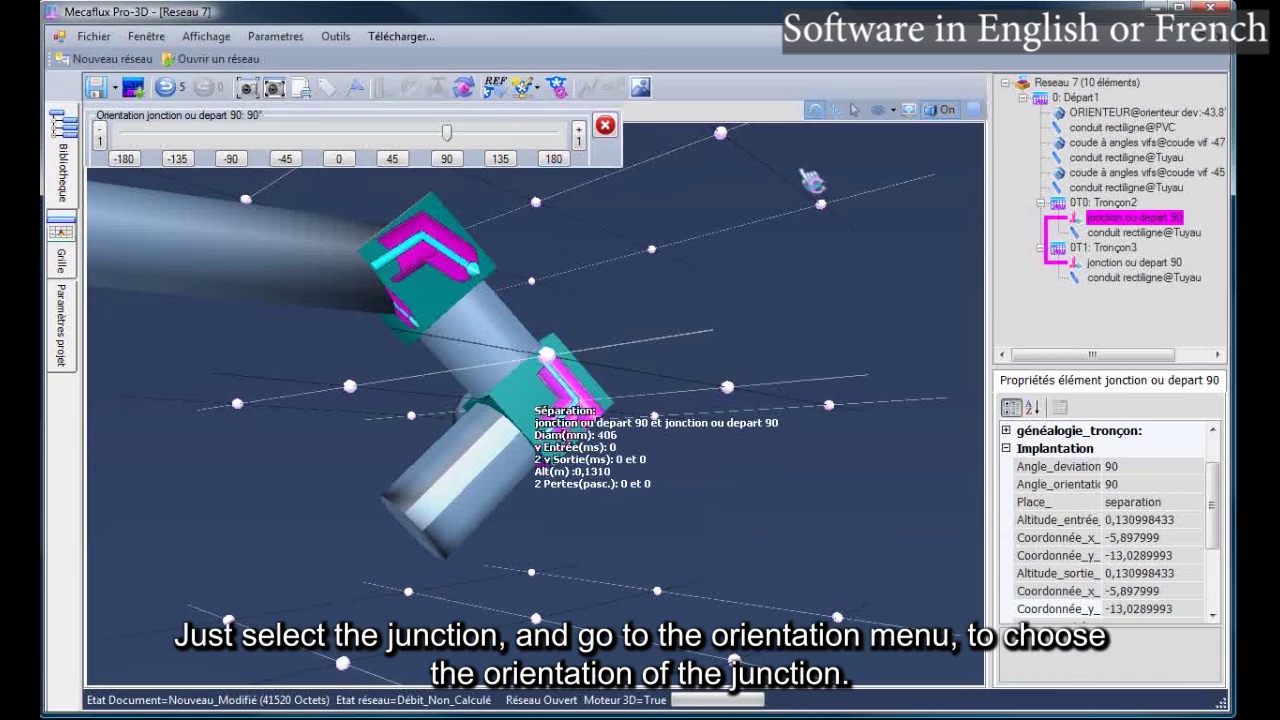
{"action": "left_click", "coordinate": [1125, 262]}
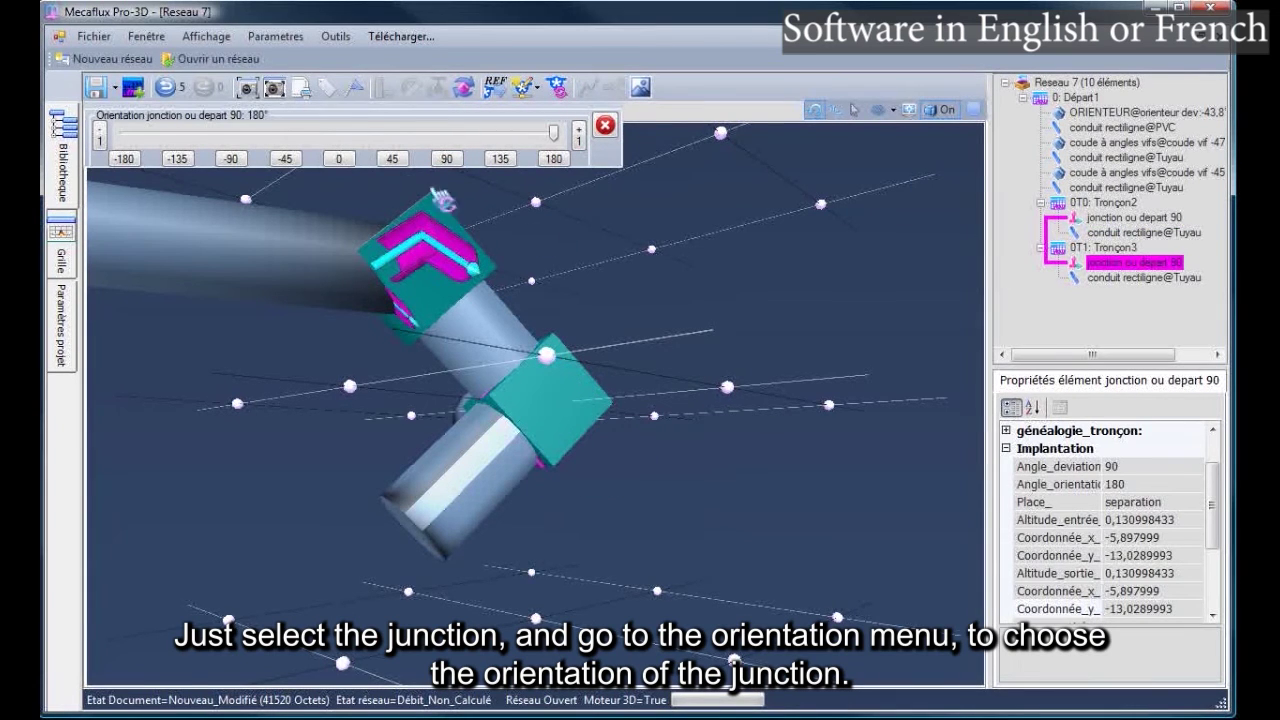
{"action": "left_click", "coordinate": [450, 162]}
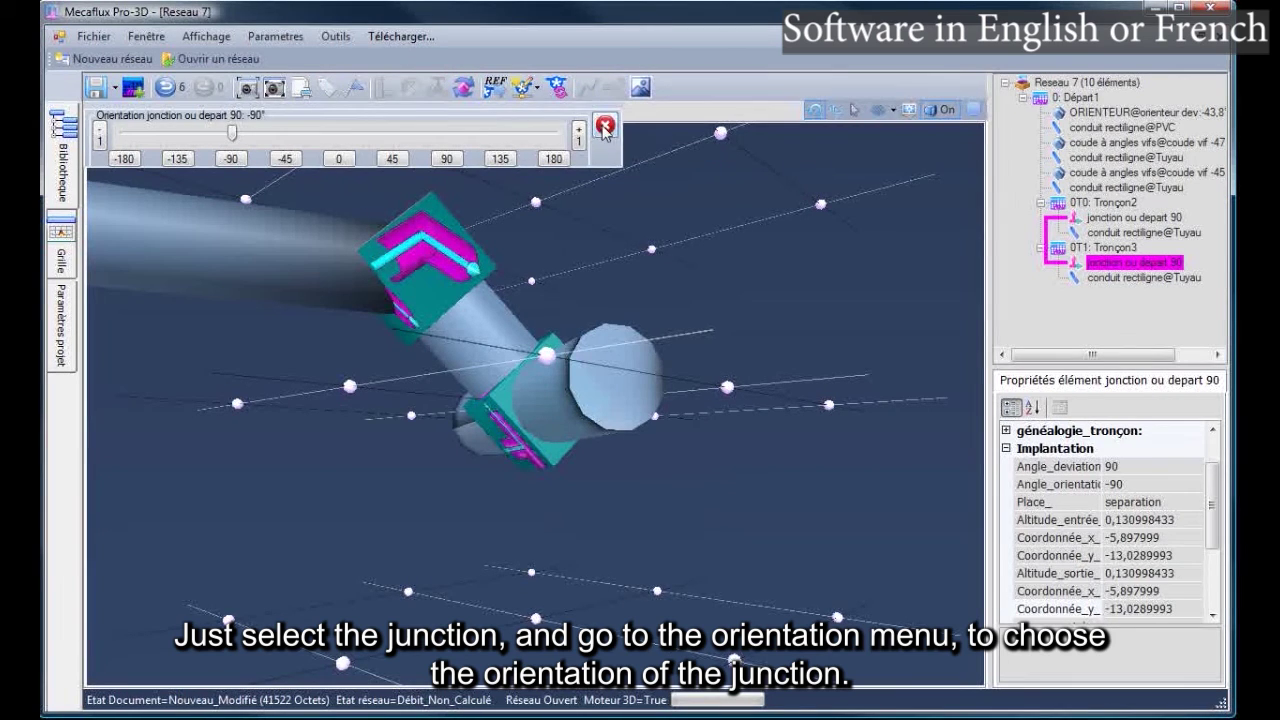
{"action": "left_click", "coordinate": [605, 126]}
- Orbit to view the horizontal branches and select the Tronçon3 branch pipe
{"action": "left_click", "coordinate": [663, 249]}
{"action": "left_click_drag", "start_coordinate": [663, 249], "coordinate": [385, 280]}
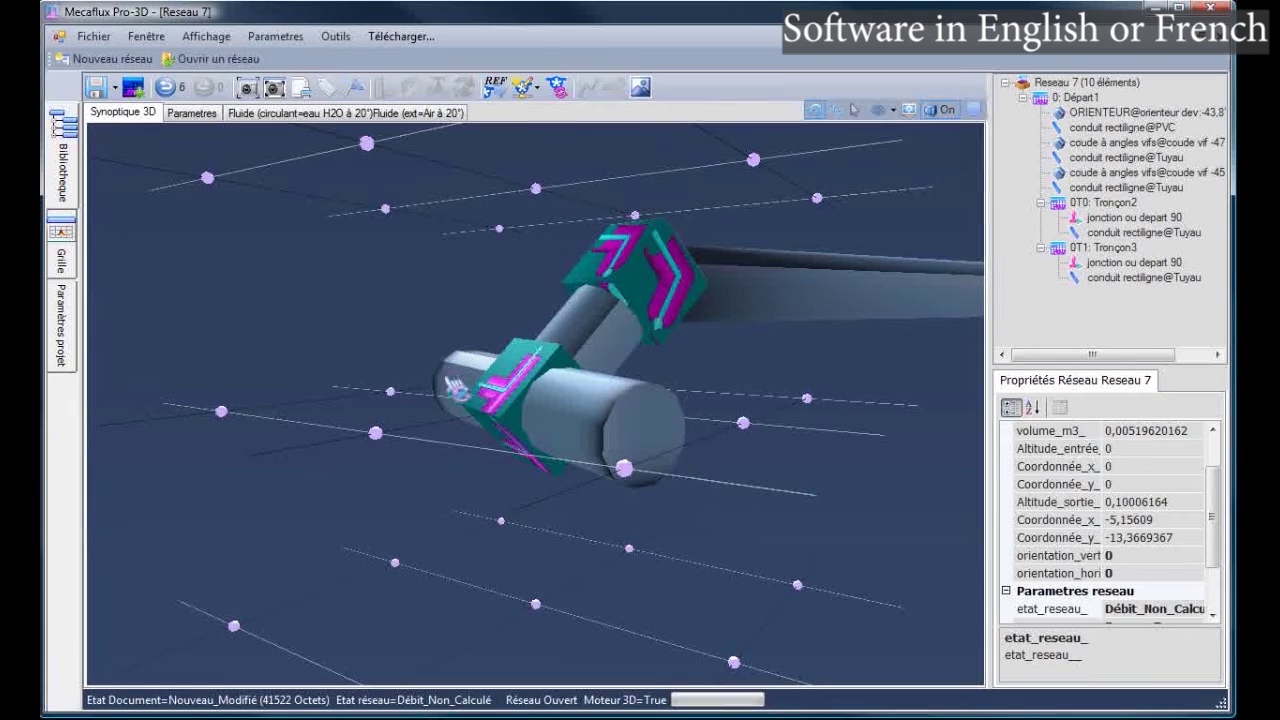
{"action": "left_click", "coordinate": [465, 389]}
{"action": "right_click", "coordinate": [465, 389]}
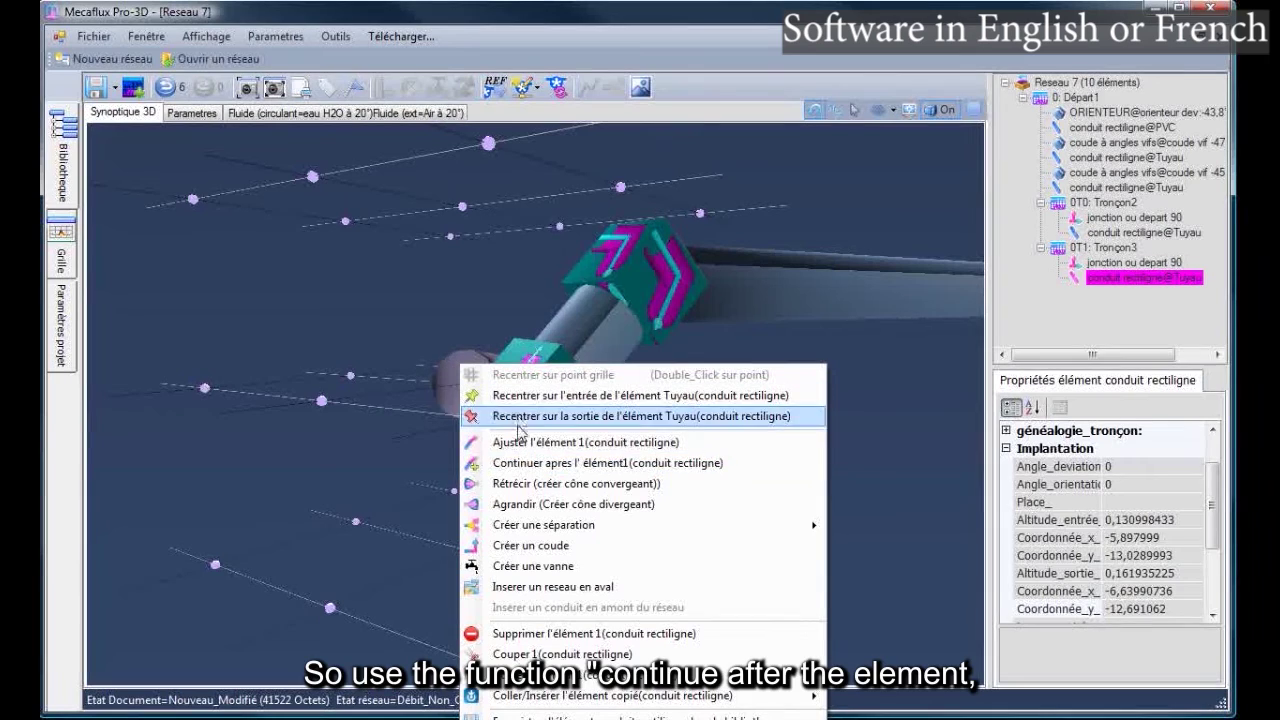
- Extend Tronçon3 with a conduit built from the 'saint remy txt.txt' direction point-pair file
{"action": "left_click", "coordinate": [521, 466]}
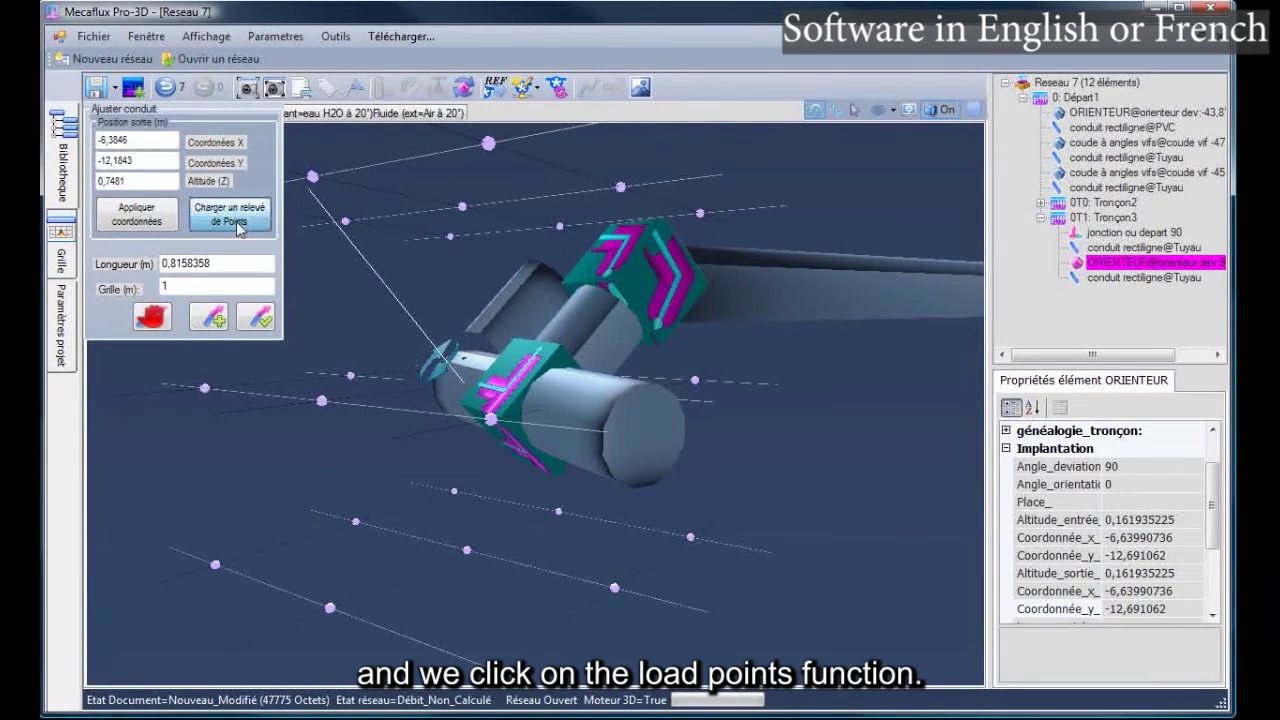
{"action": "left_click", "coordinate": [238, 224]}
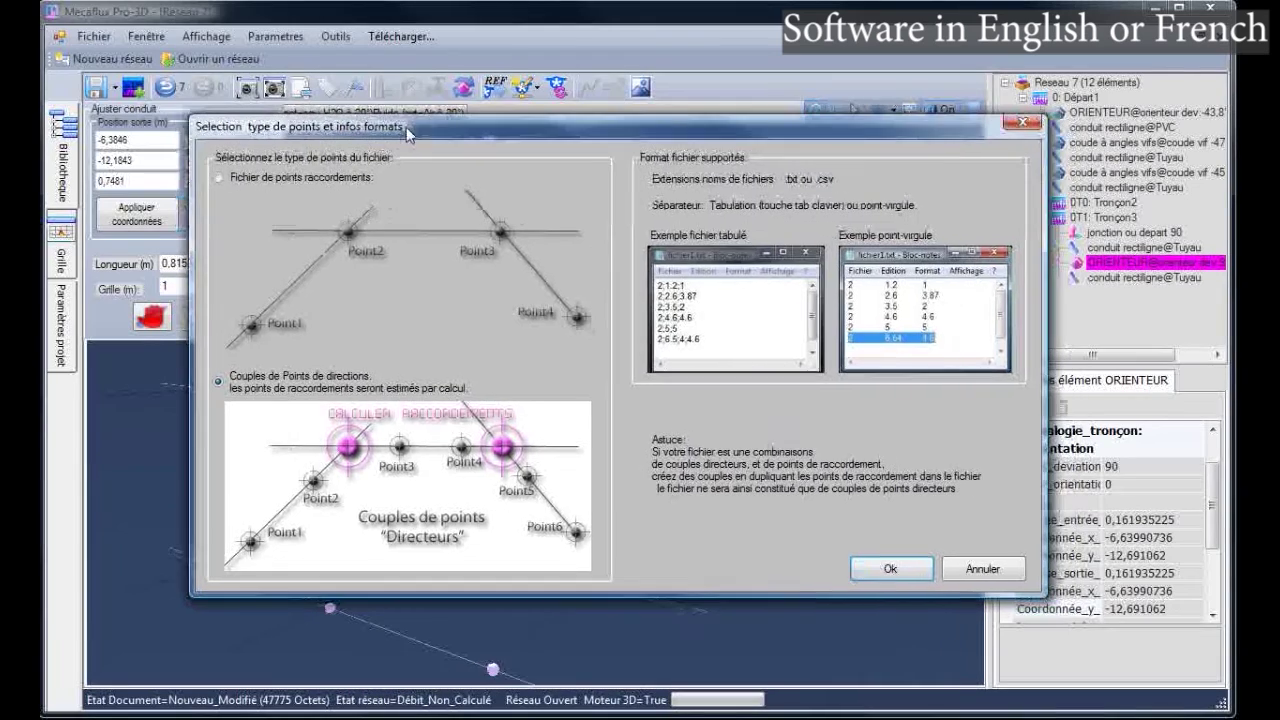
{"action": "left_click", "coordinate": [888, 569]}
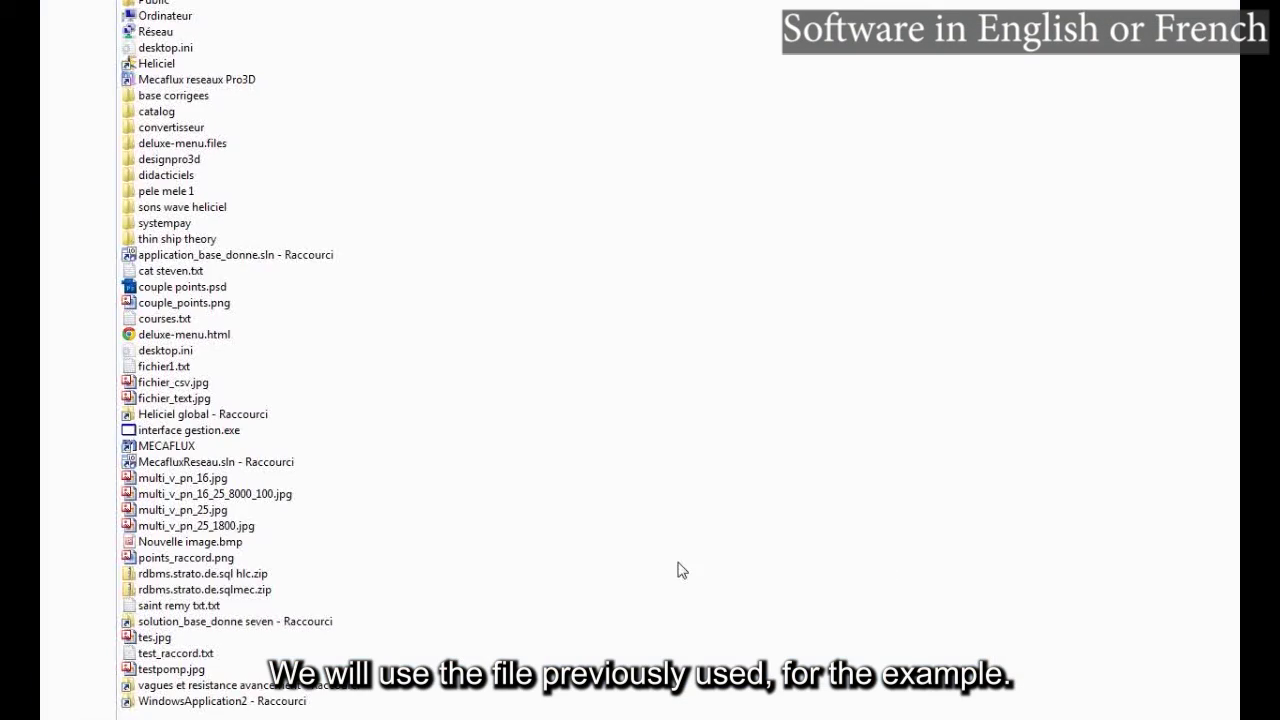
{"action": "double_click", "coordinate": [170, 605]}
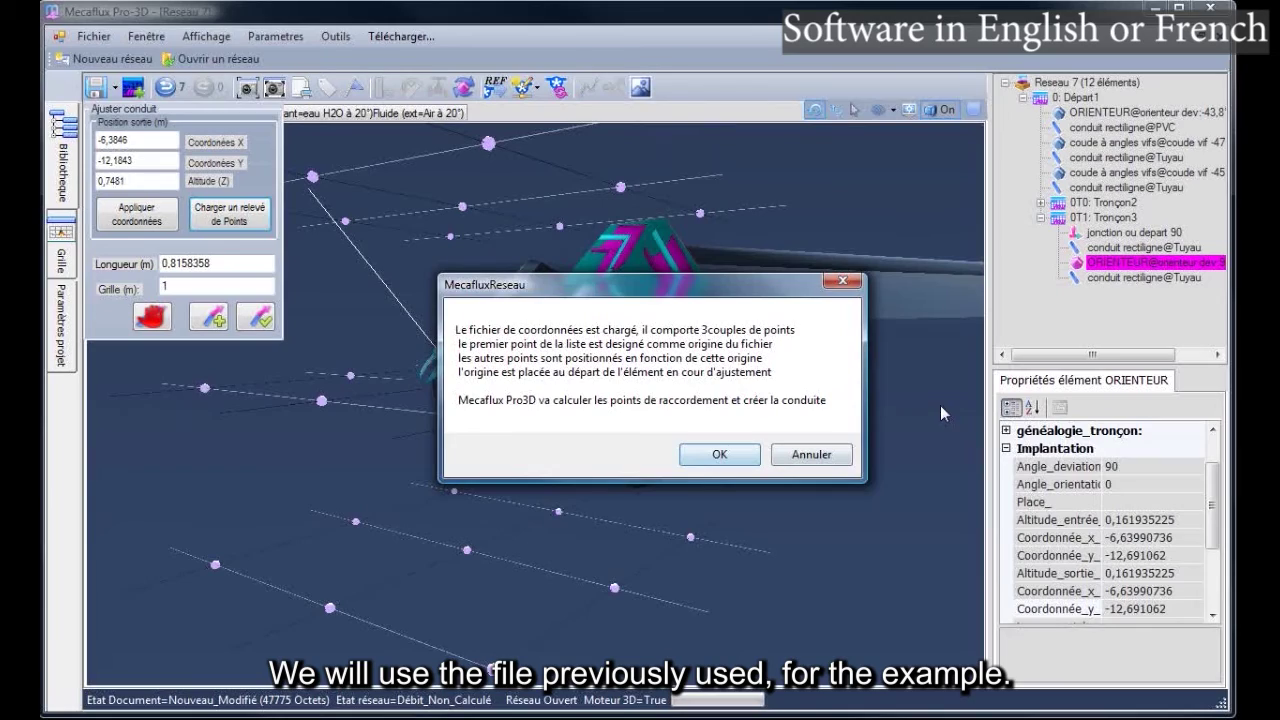
{"action": "left_click", "coordinate": [755, 464]}
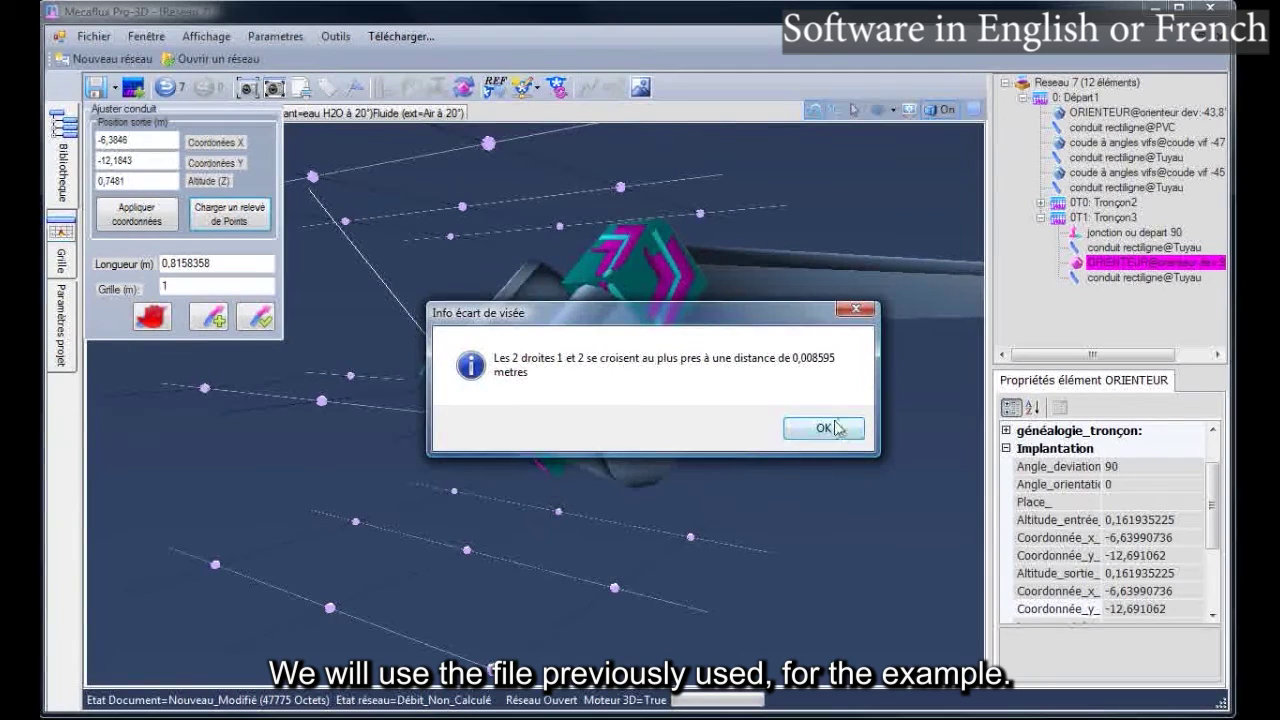
{"action": "left_click", "coordinate": [834, 428]}
{"action": "left_click", "coordinate": [826, 429]}
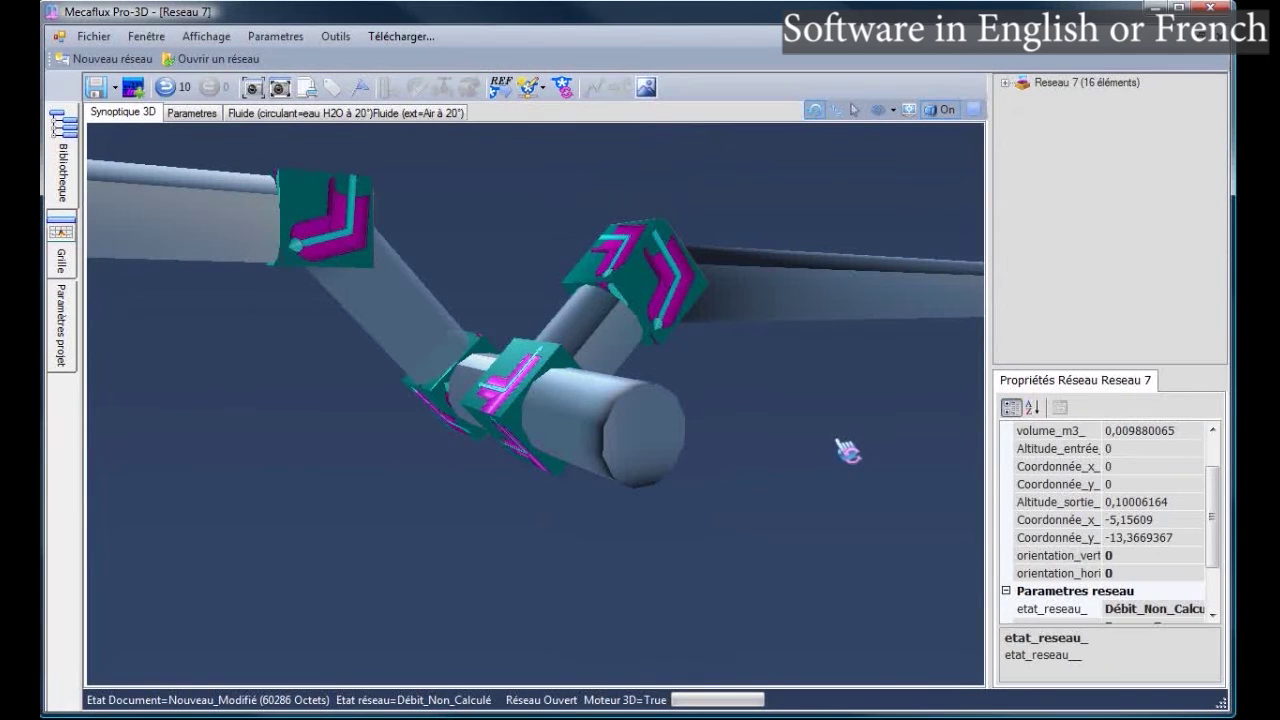
- Continue the second branch's end pipe with conduits from 'saint remy txt.txt', loaded as directional point couples
{"action": "left_click_drag", "start_coordinate": [848, 452], "coordinate": [713, 460]}
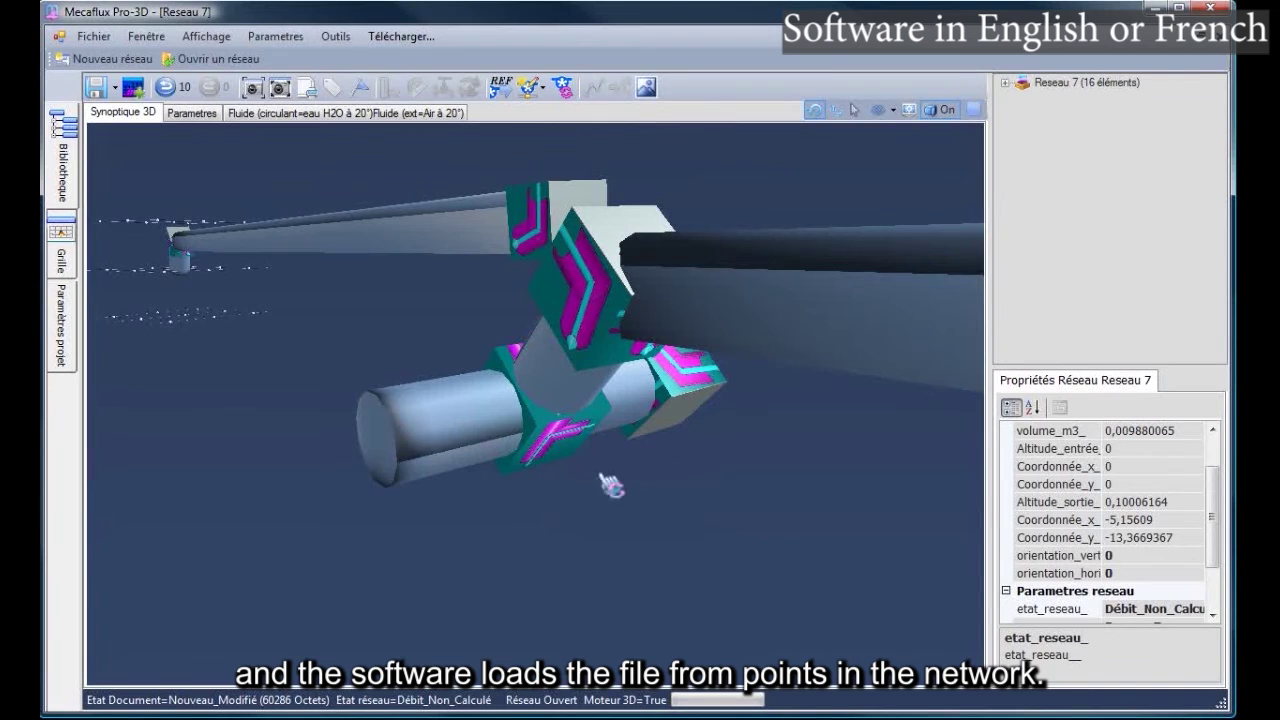
{"action": "left_click_drag", "start_coordinate": [610, 485], "coordinate": [468, 533]}
{"action": "left_click", "coordinate": [447, 468]}
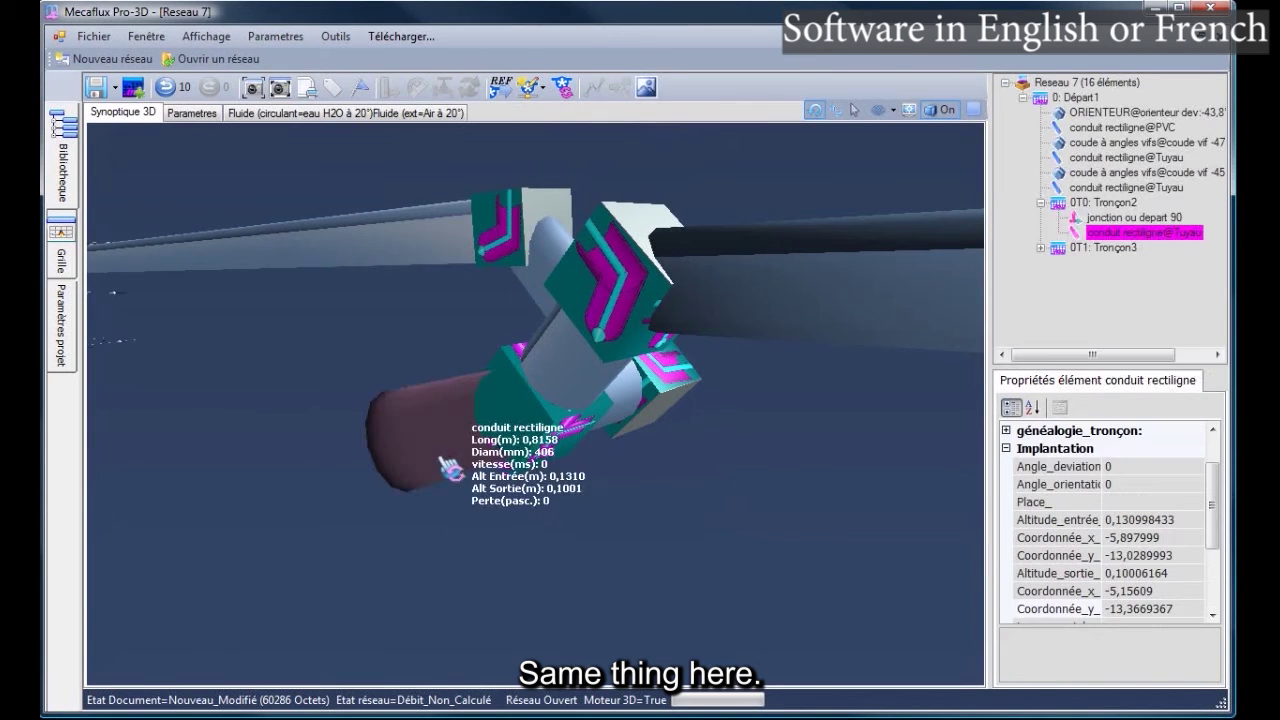
{"action": "right_click", "coordinate": [438, 365]}
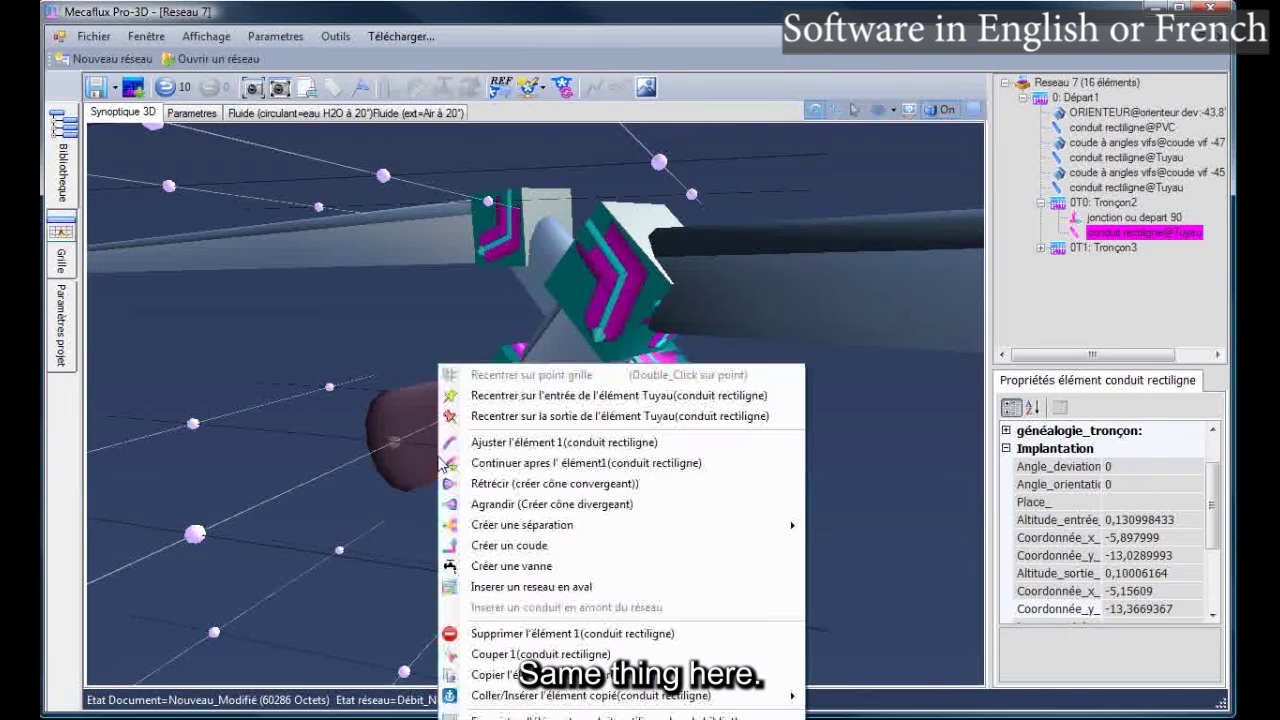
{"action": "left_click", "coordinate": [527, 468]}
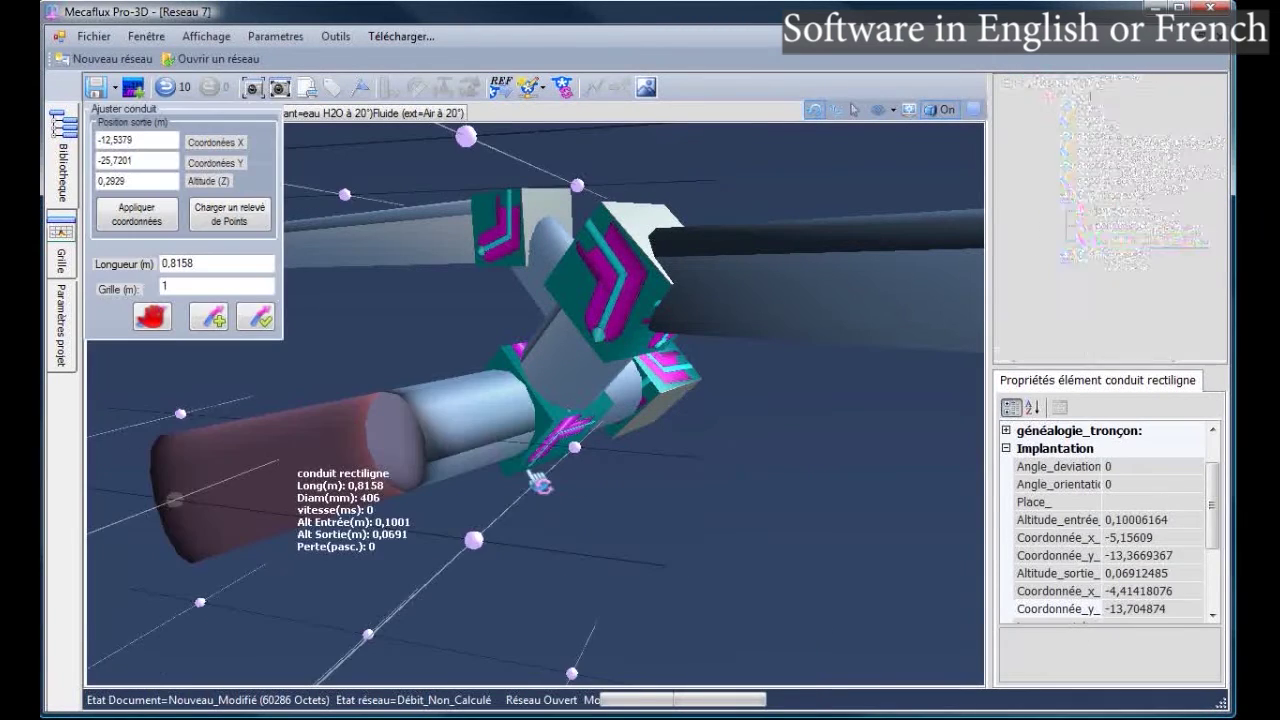
{"action": "left_click", "coordinate": [215, 225]}
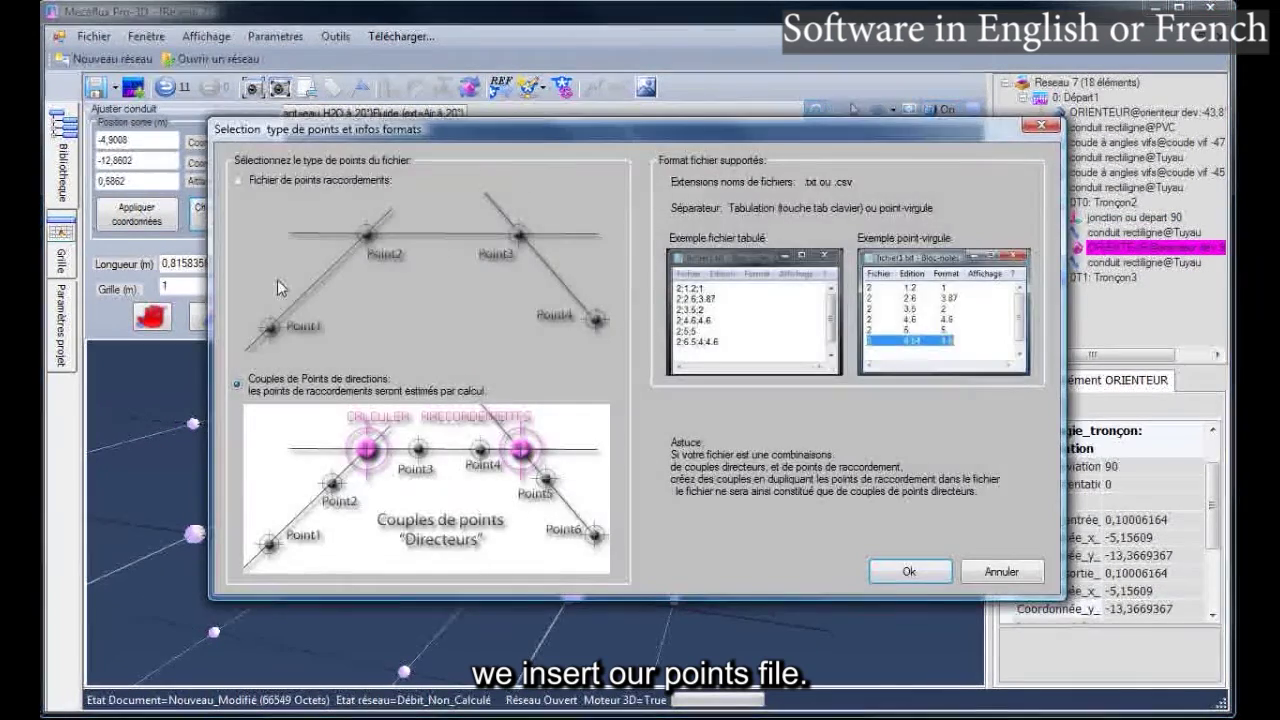
{"action": "left_click", "coordinate": [909, 572]}
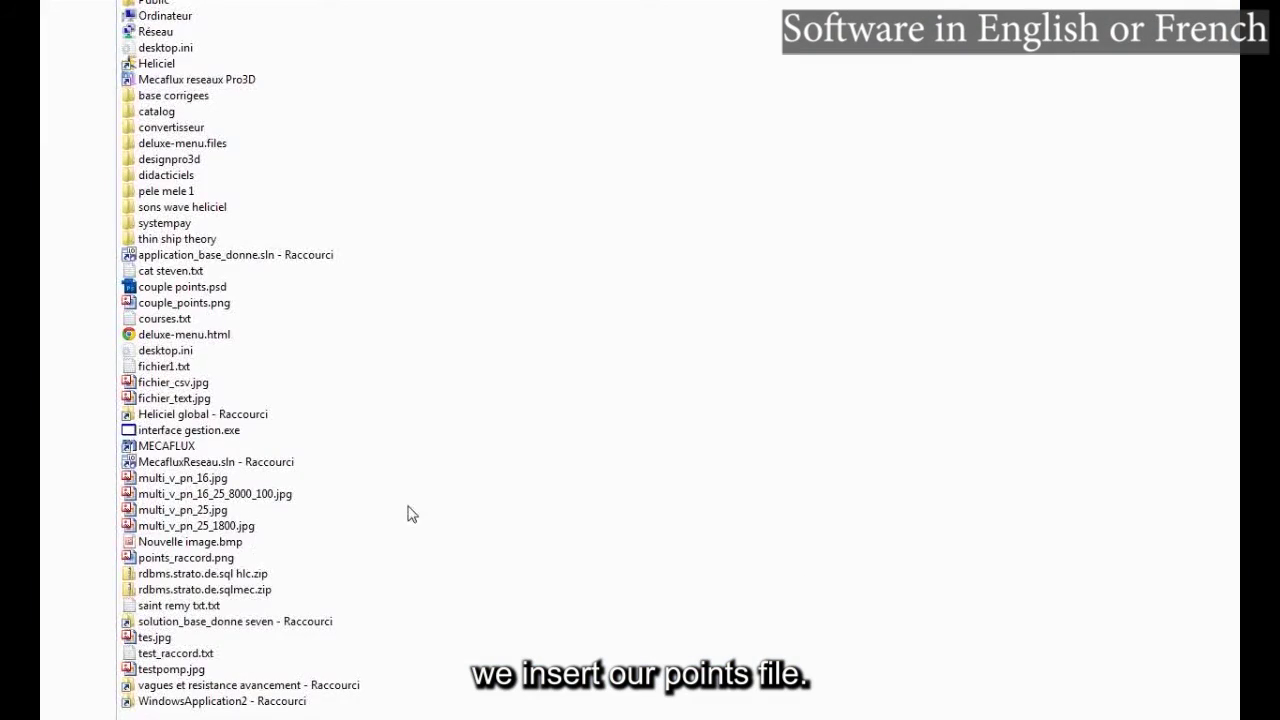
{"action": "double_click", "coordinate": [179, 605]}
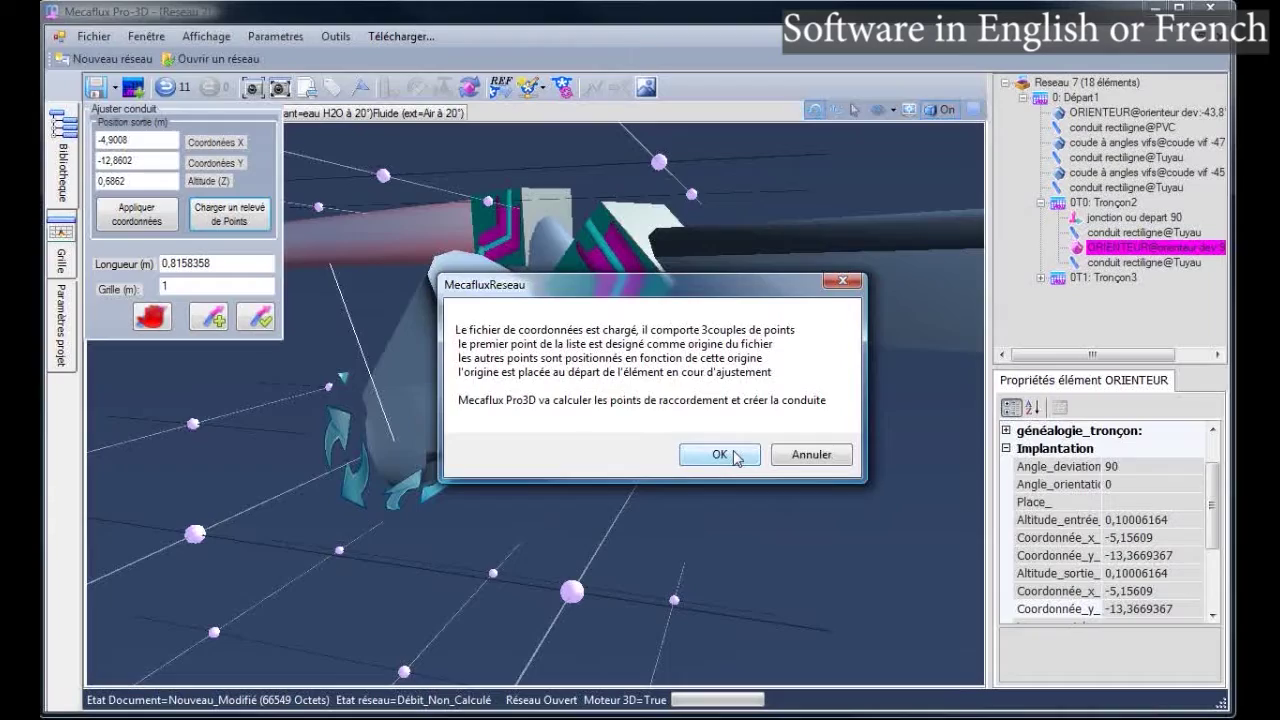
{"action": "left_click", "coordinate": [752, 450]}
{"action": "left_click", "coordinate": [822, 428]}
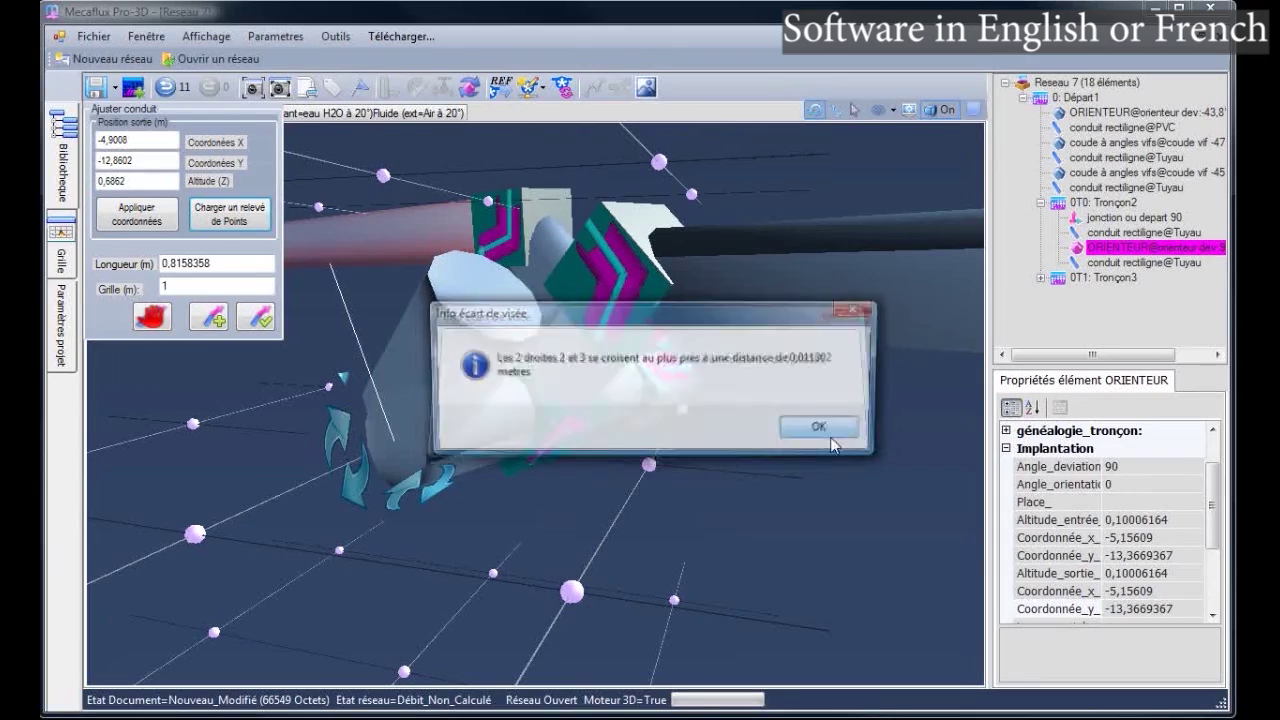
{"action": "left_click", "coordinate": [825, 428]}
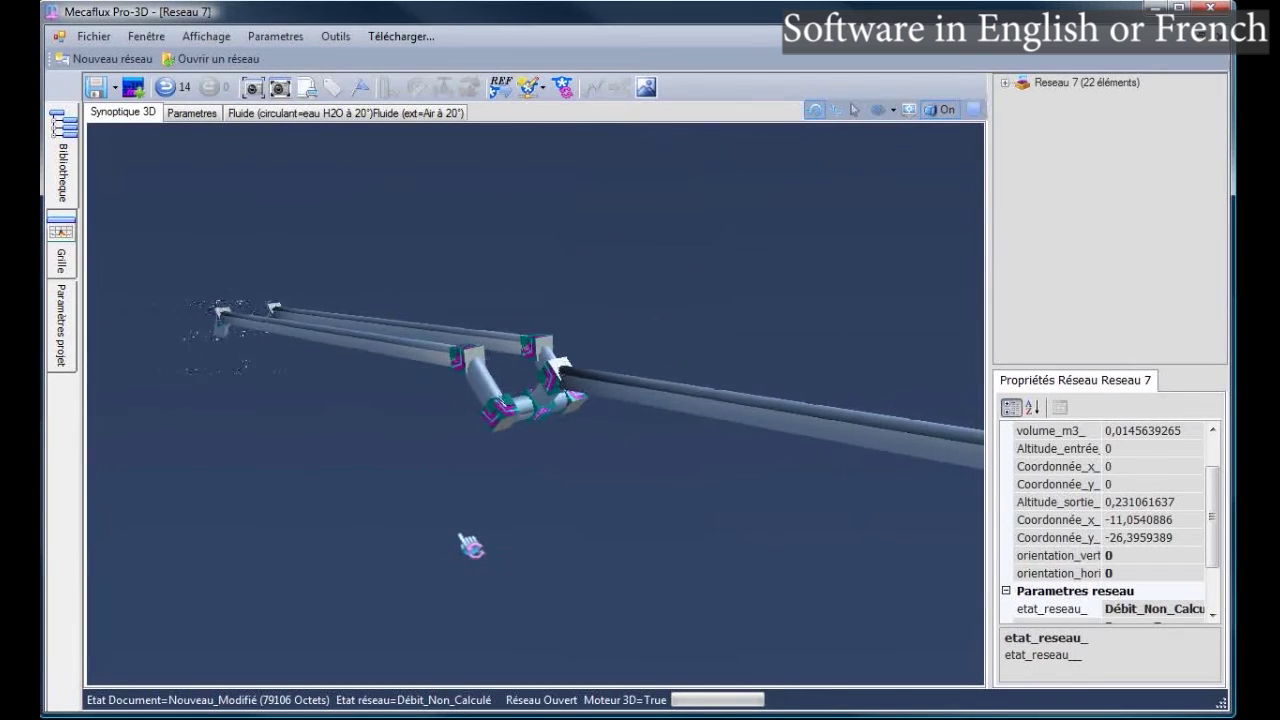
- Place a test generator delivering 500 m3/h on the extended network and compute the flow
{"action": "left_click_drag", "start_coordinate": [453, 458], "coordinate": [538, 452]}
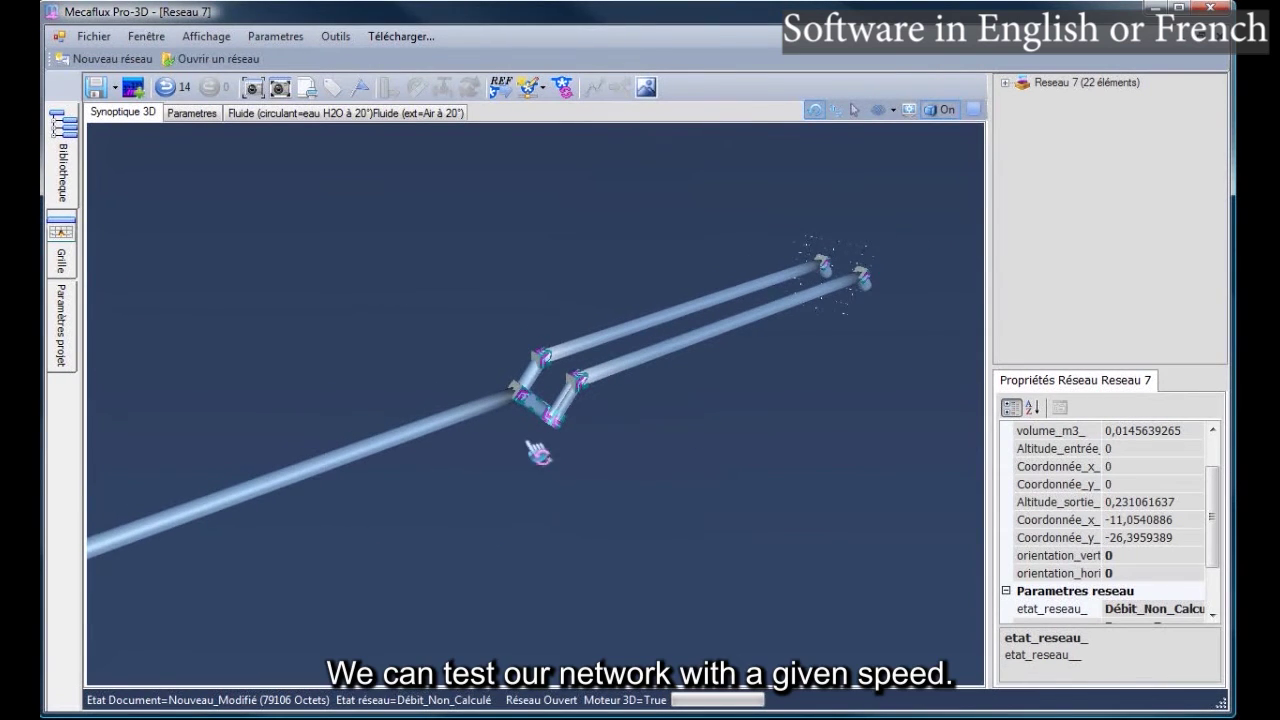
{"action": "left_click", "coordinate": [541, 90]}
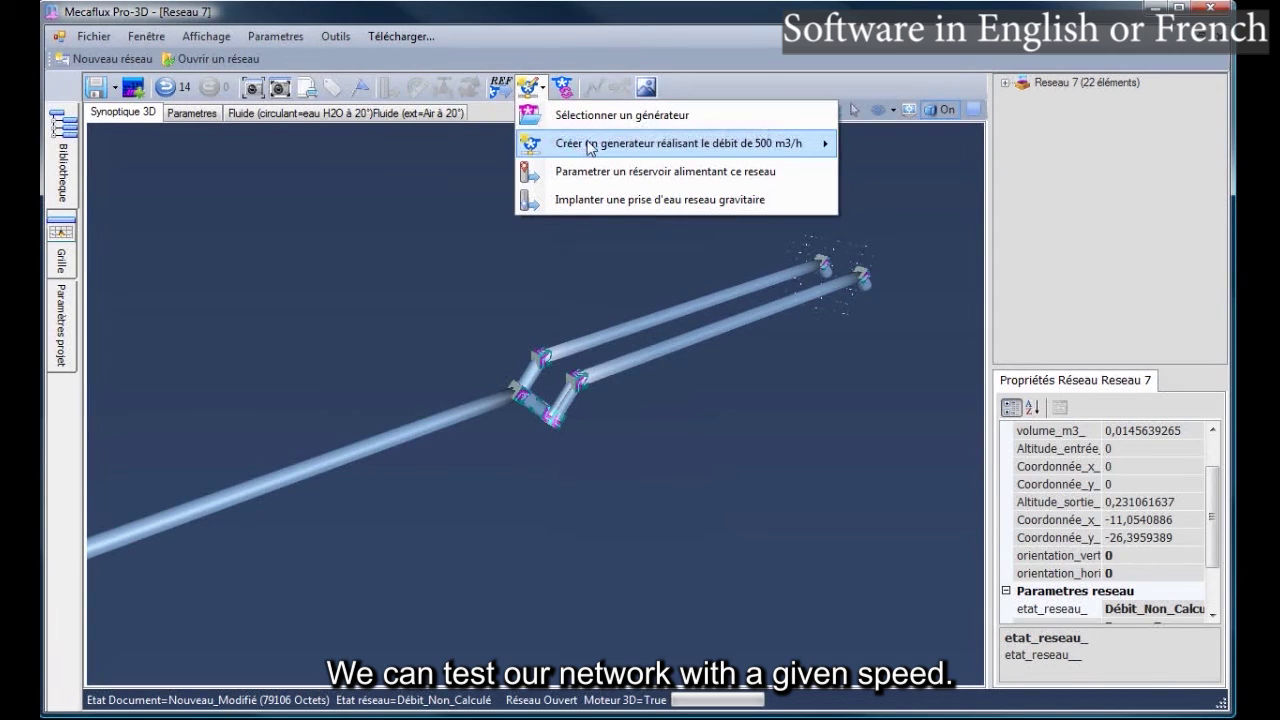
{"action": "mouse_move", "coordinate": [590, 148]}
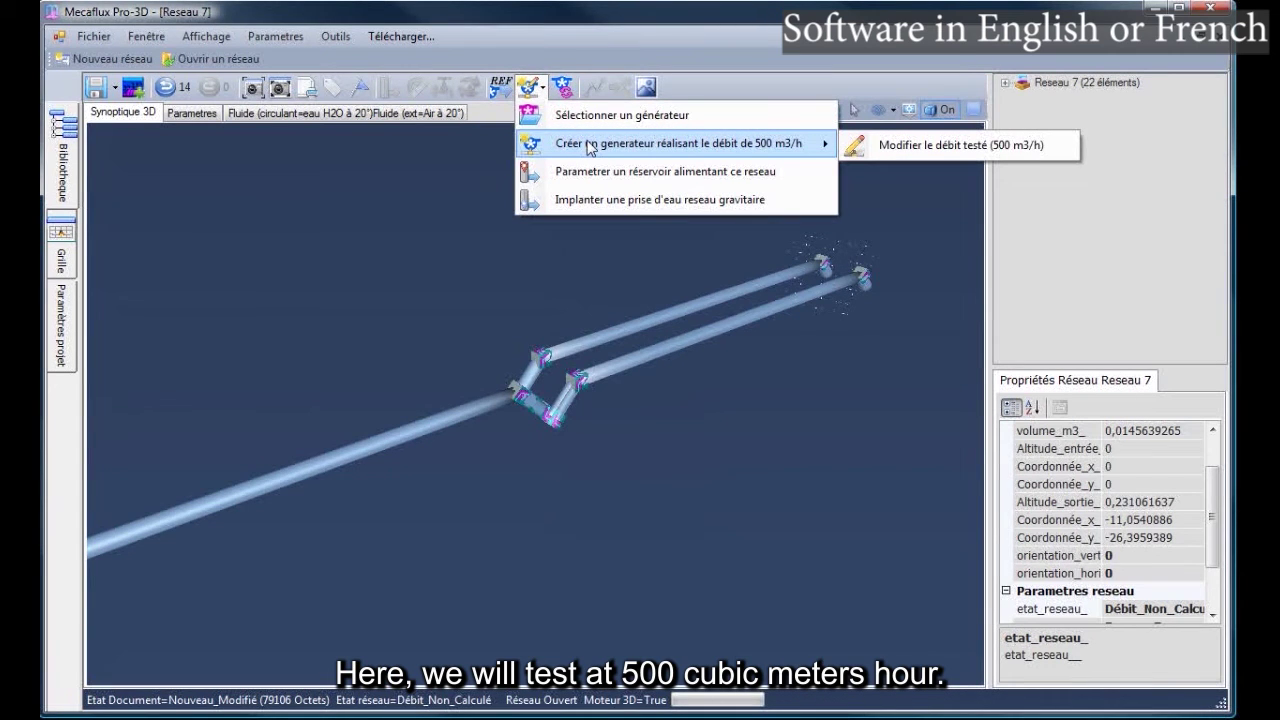
{"action": "left_click", "coordinate": [591, 148]}
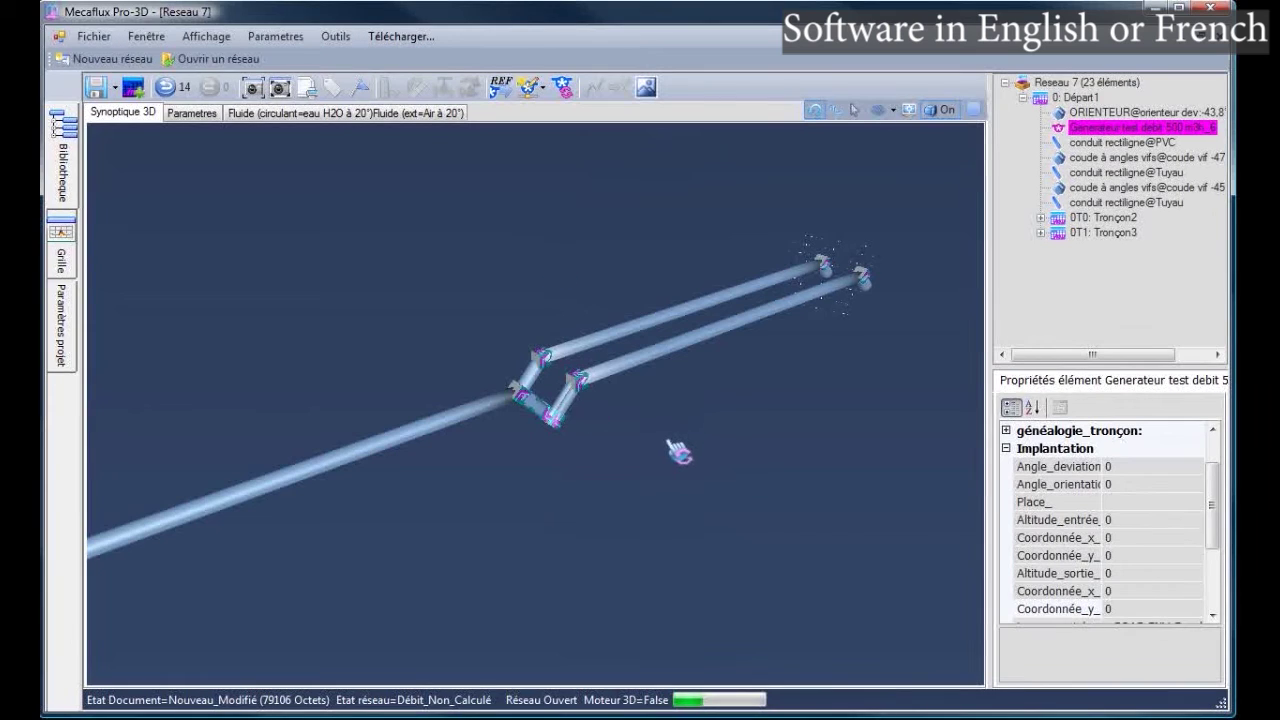
{"action": "left_click", "coordinate": [735, 426]}
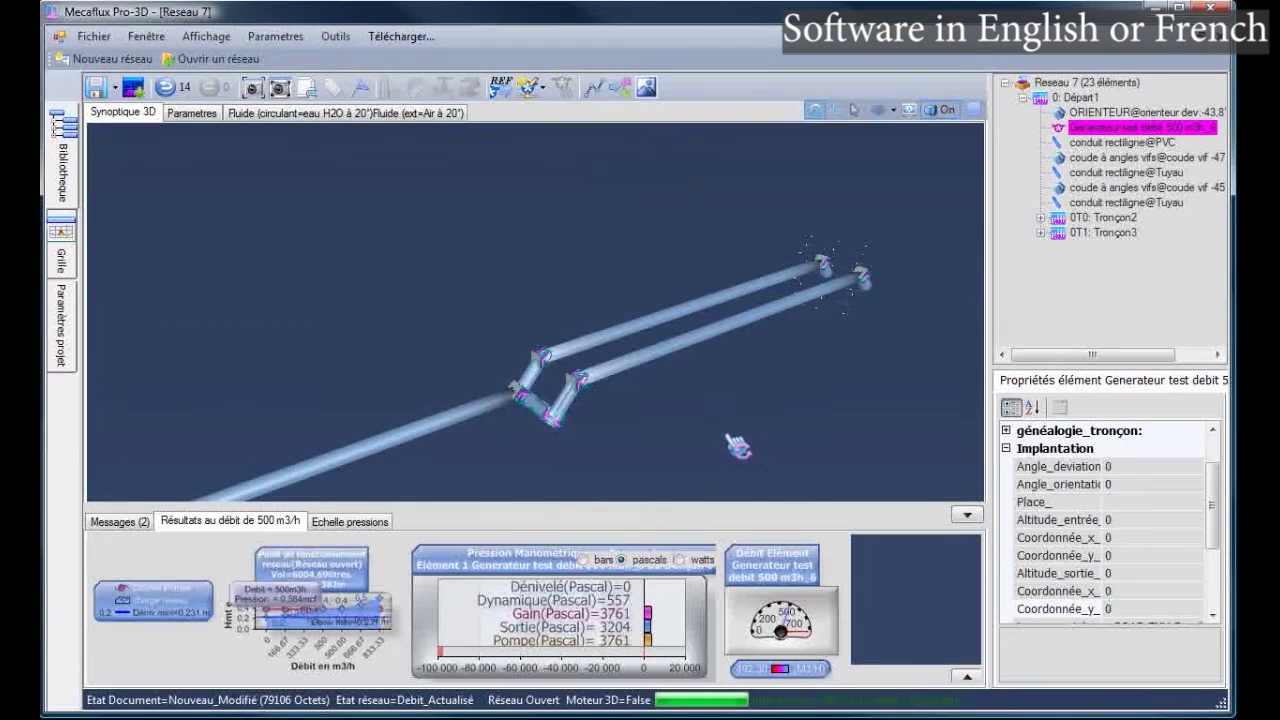
{"action": "left_click", "coordinate": [346, 522]}
- Colour the pipes by pressure to inspect the network, then switch the colouring off
{"action": "left_click", "coordinate": [745, 582]}
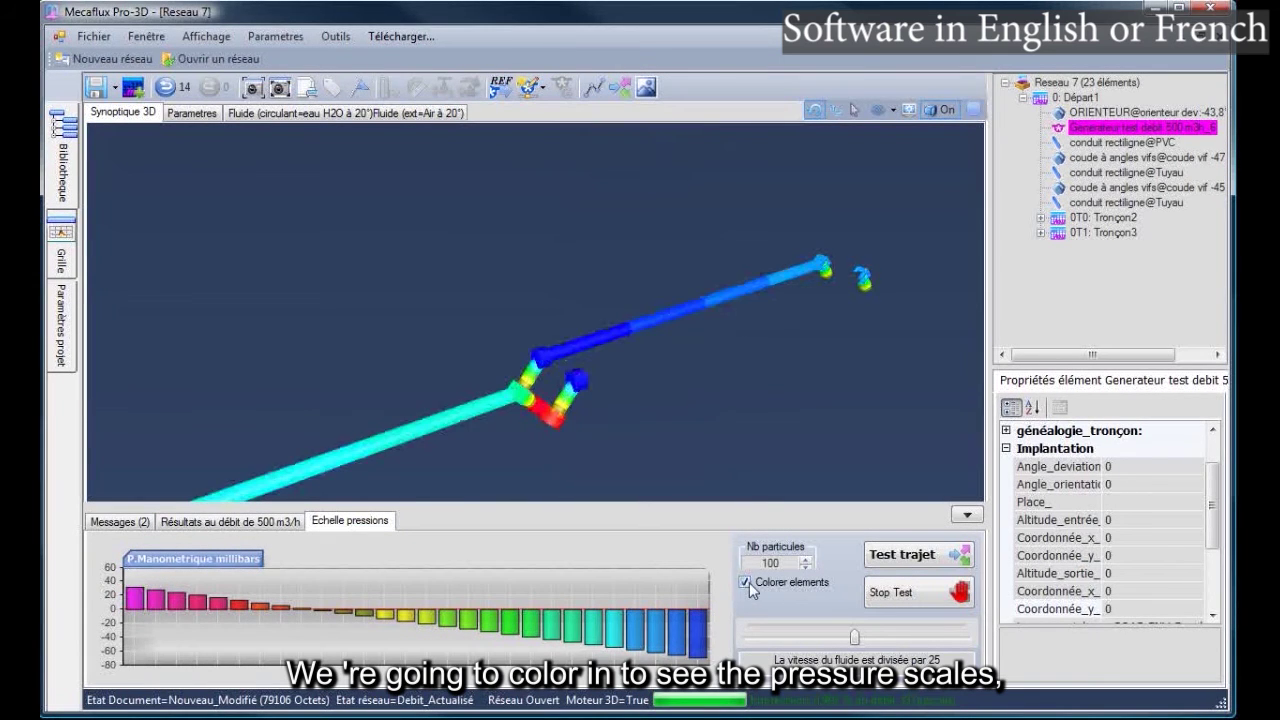
{"action": "left_click_drag", "start_coordinate": [637, 452], "coordinate": [403, 484]}
{"action": "left_click", "coordinate": [745, 582]}
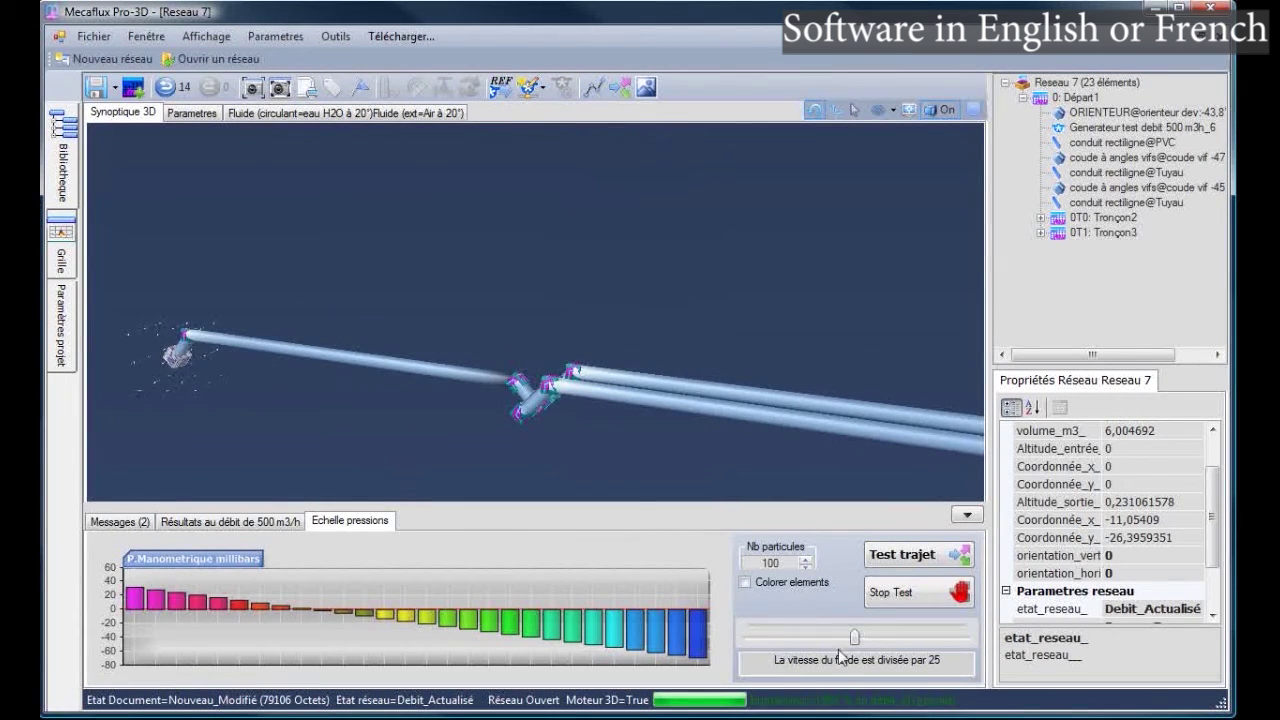
- Run the particle path test and follow the particle through both branches at 0,66 m/s
{"action": "left_click", "coordinate": [923, 560]}
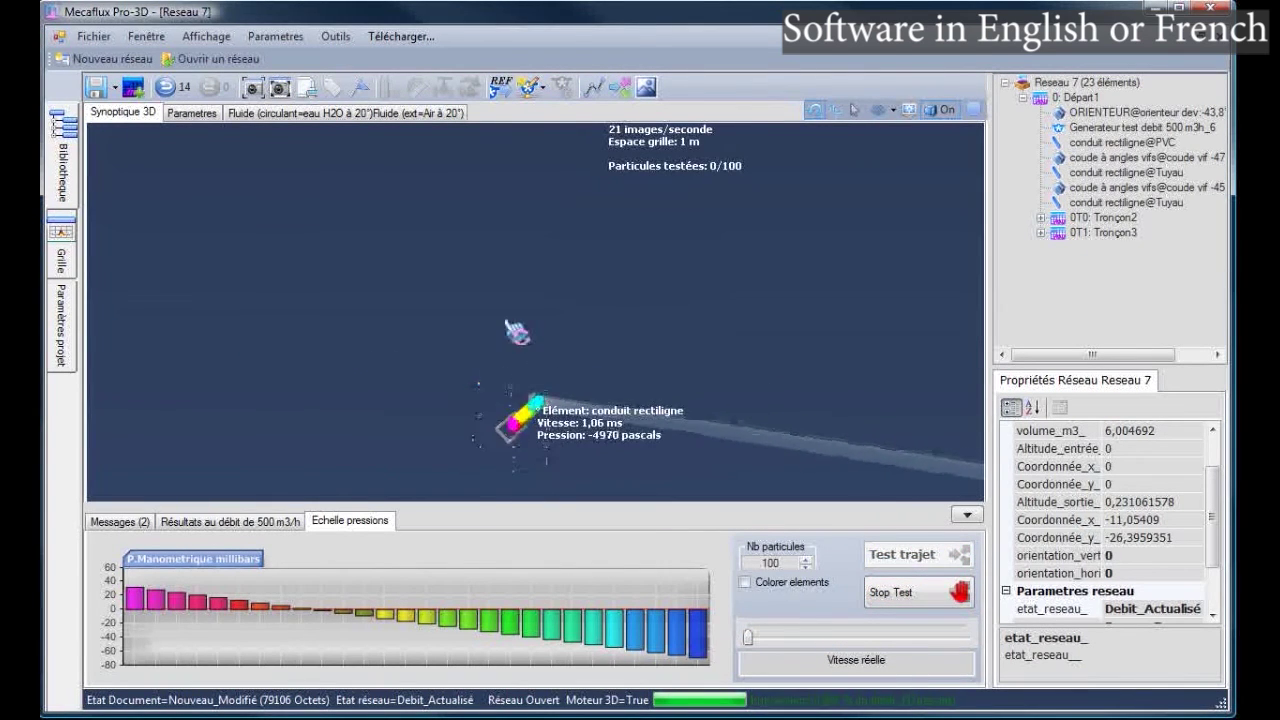
{"action": "left_click_drag", "start_coordinate": [558, 345], "coordinate": [654, 354]}
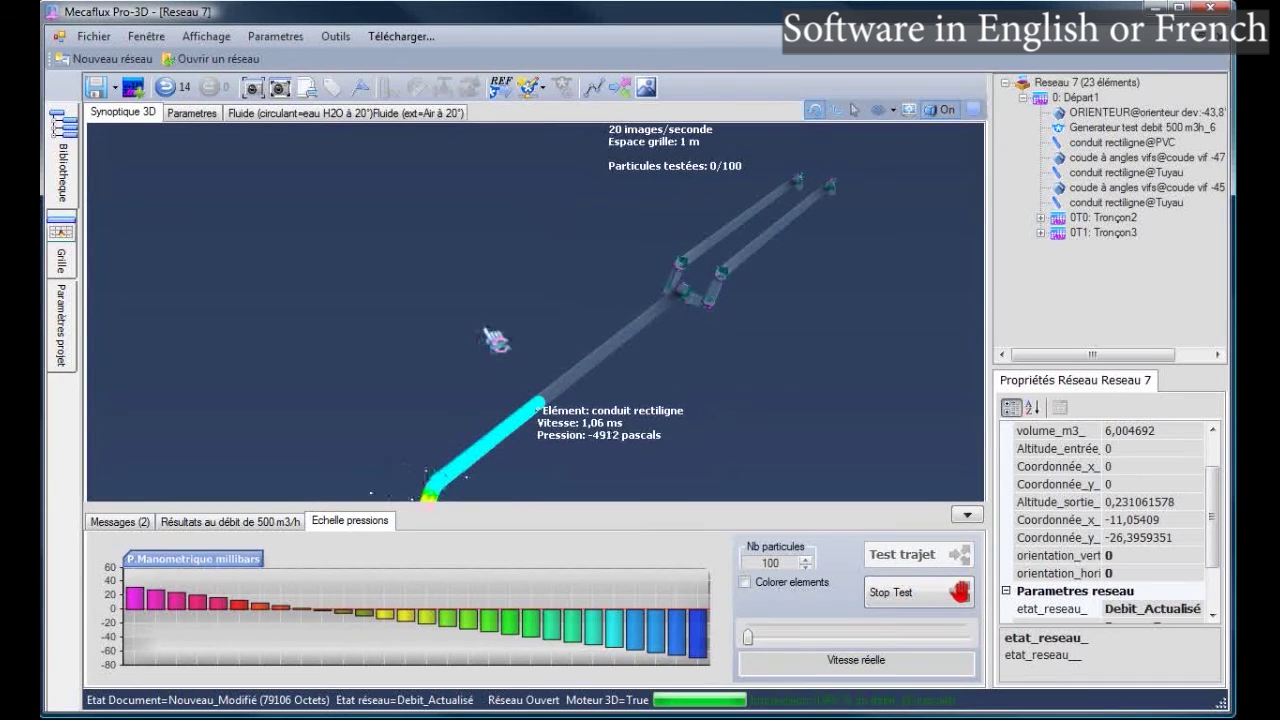
{"action": "left_click_drag", "start_coordinate": [457, 337], "coordinate": [568, 340]}
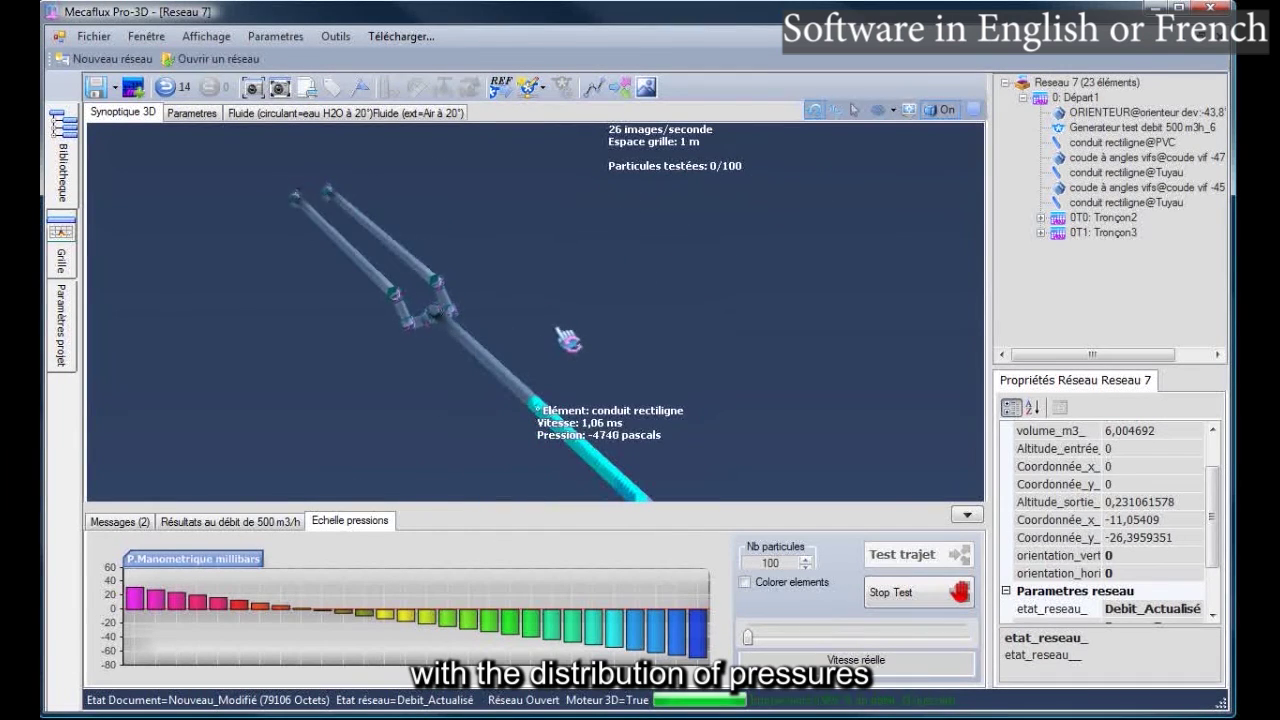
{"action": "left_click_drag", "start_coordinate": [487, 460], "coordinate": [499, 375]}
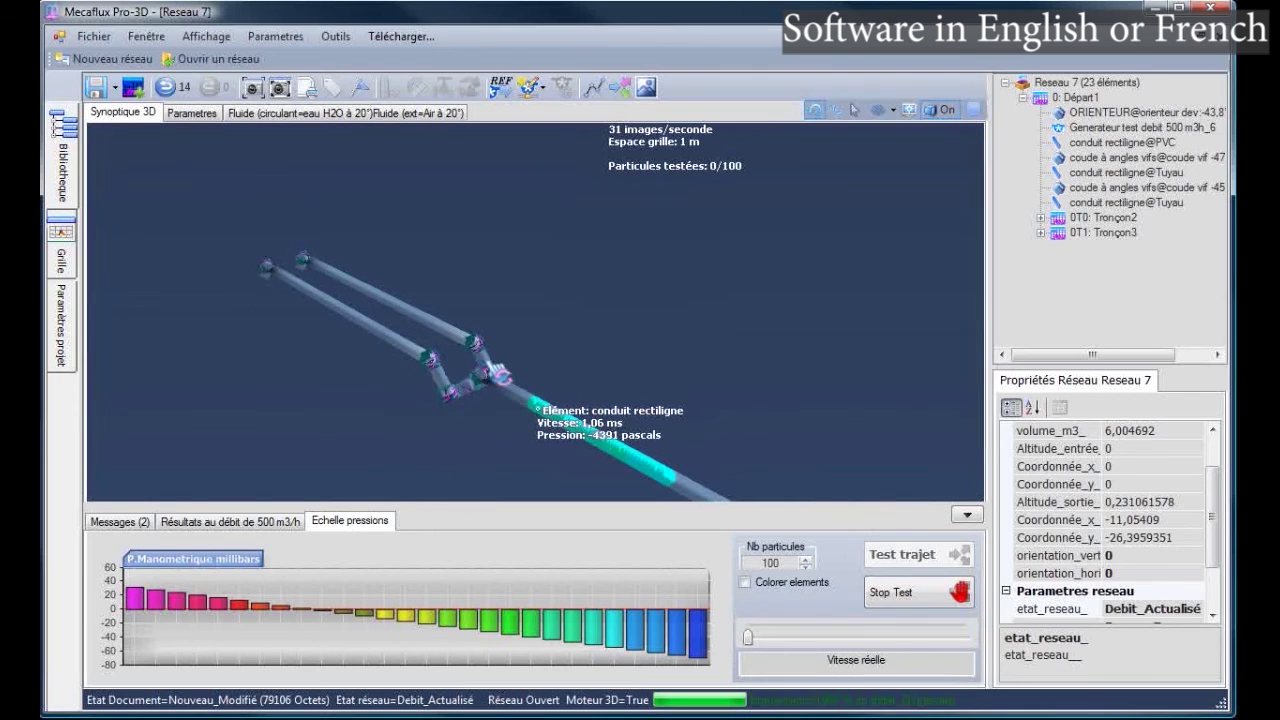
{"action": "left_click_drag", "start_coordinate": [445, 422], "coordinate": [374, 437]}
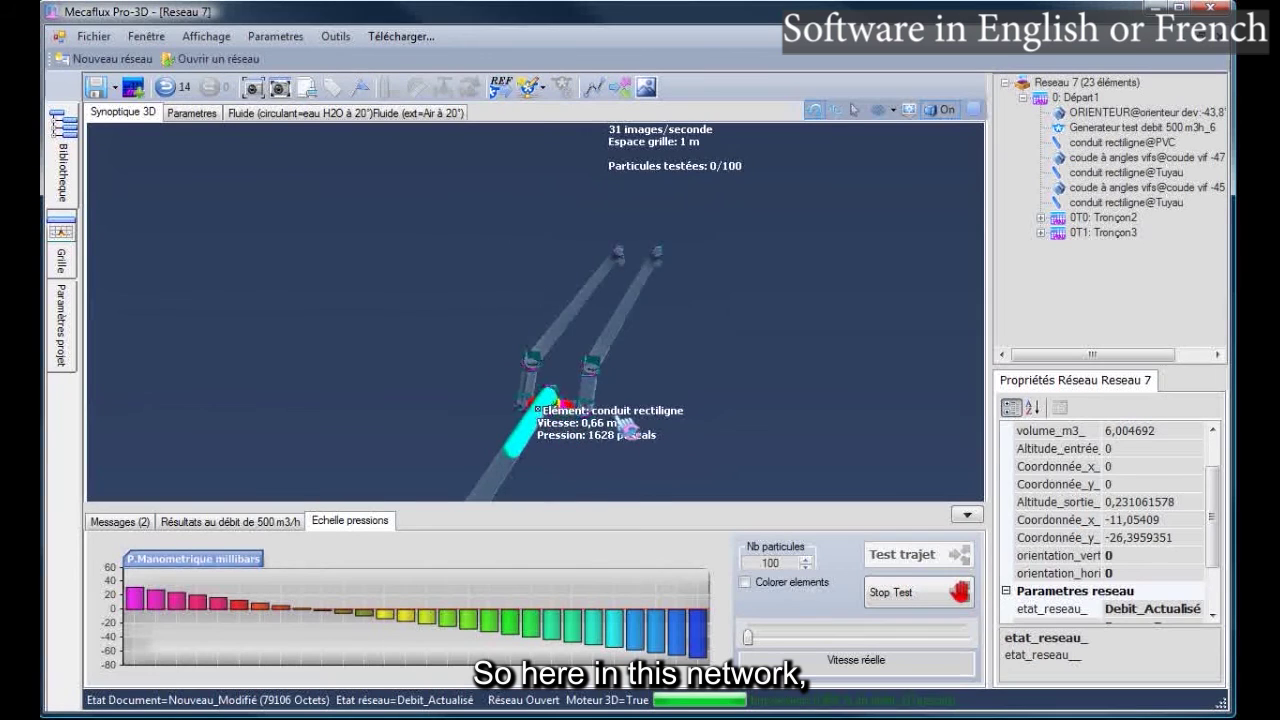
{"action": "left_click_drag", "start_coordinate": [688, 432], "coordinate": [632, 364]}
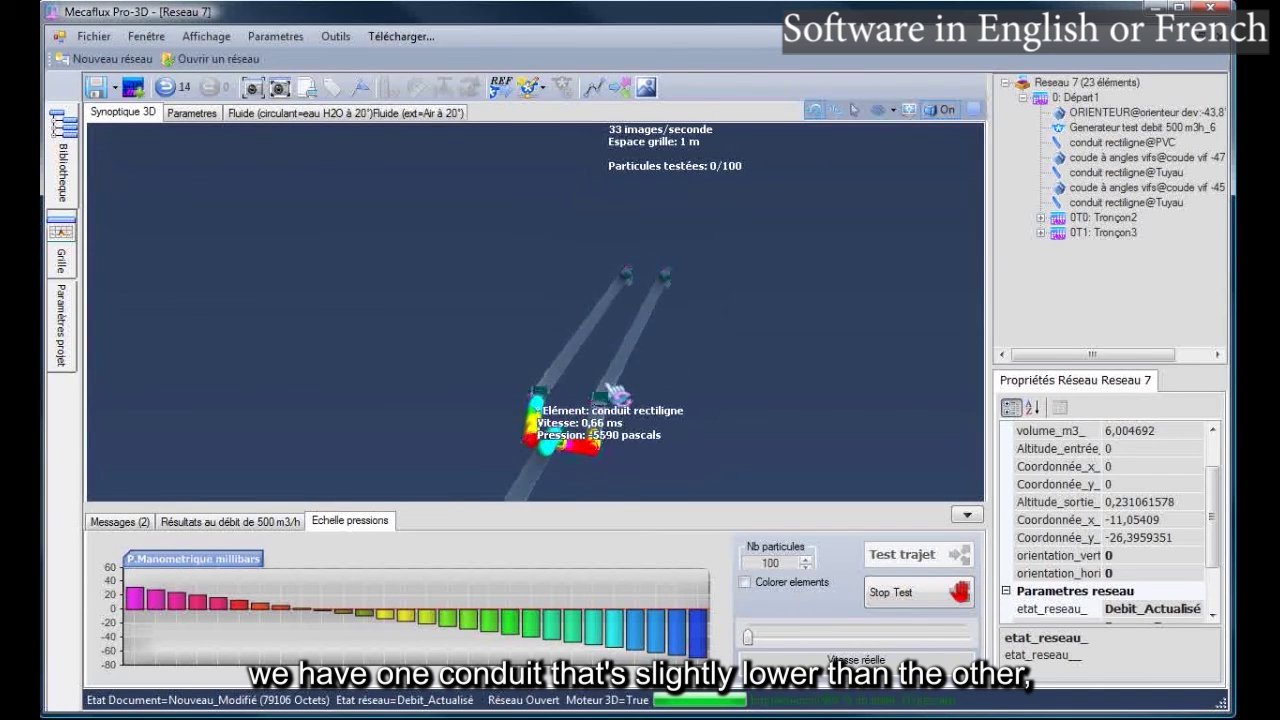
{"action": "left_click_drag", "start_coordinate": [683, 400], "coordinate": [652, 313]}
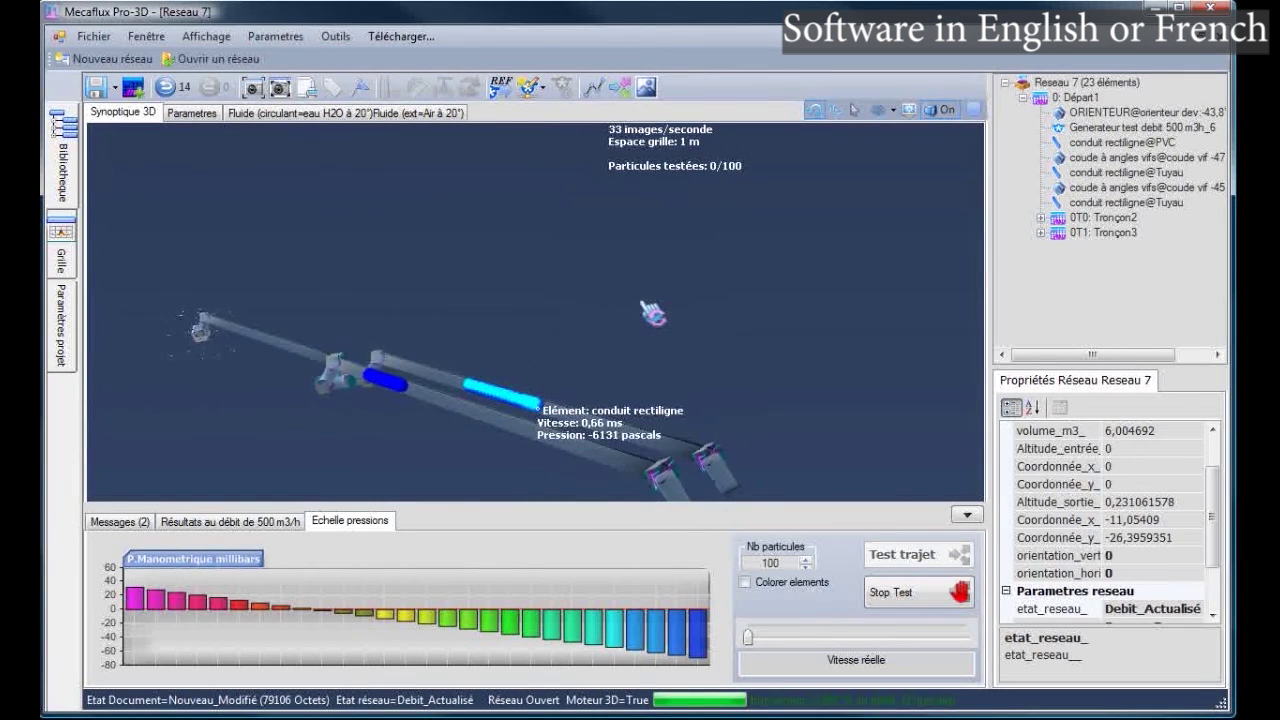